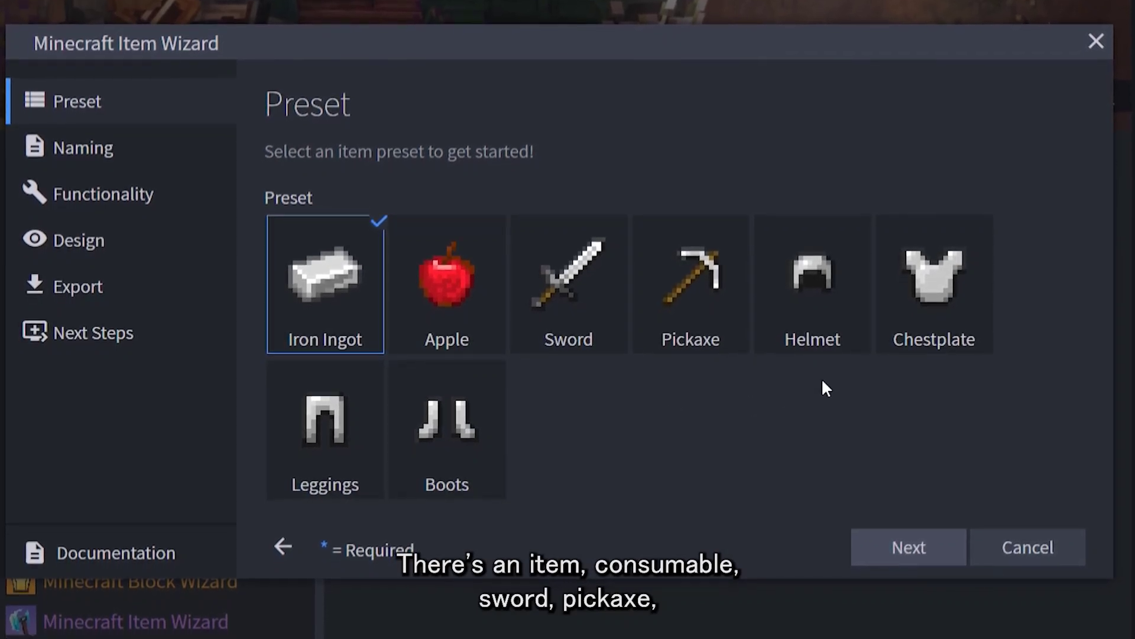
Choose the Chestplate preset and set the item's display name to "Skulk chestplate"
click(898, 315)
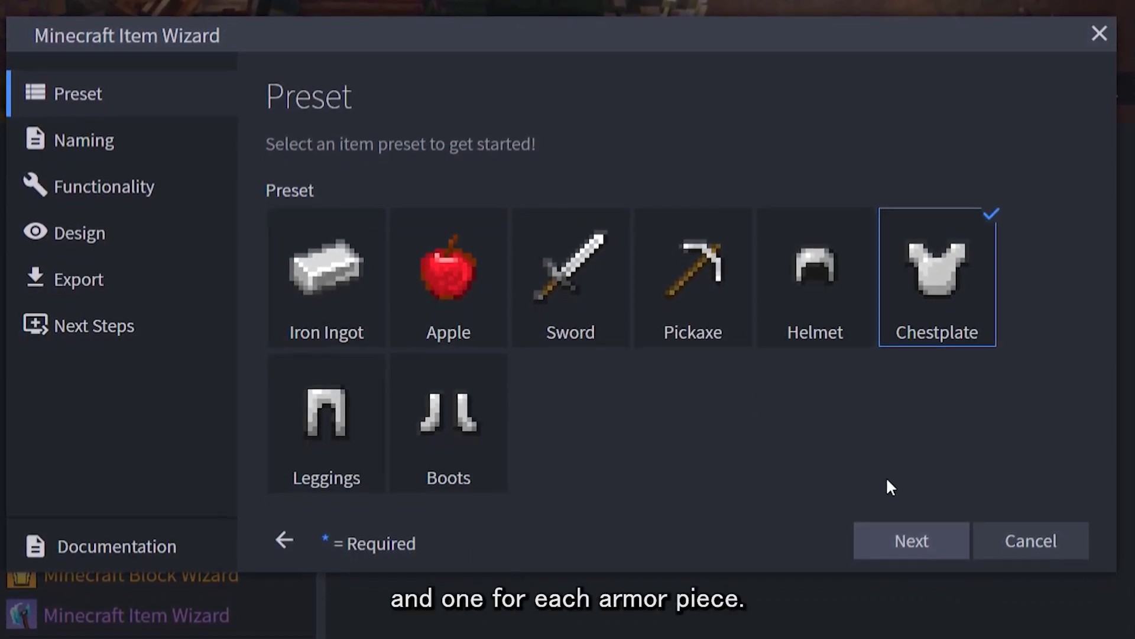
click(942, 543)
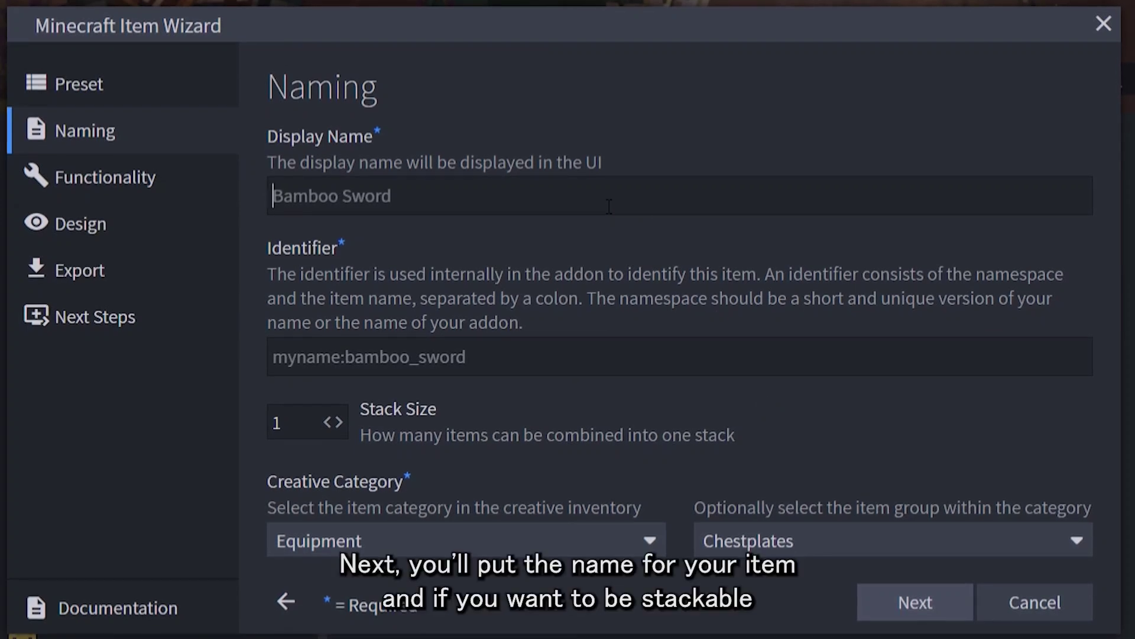
text(Skulk )
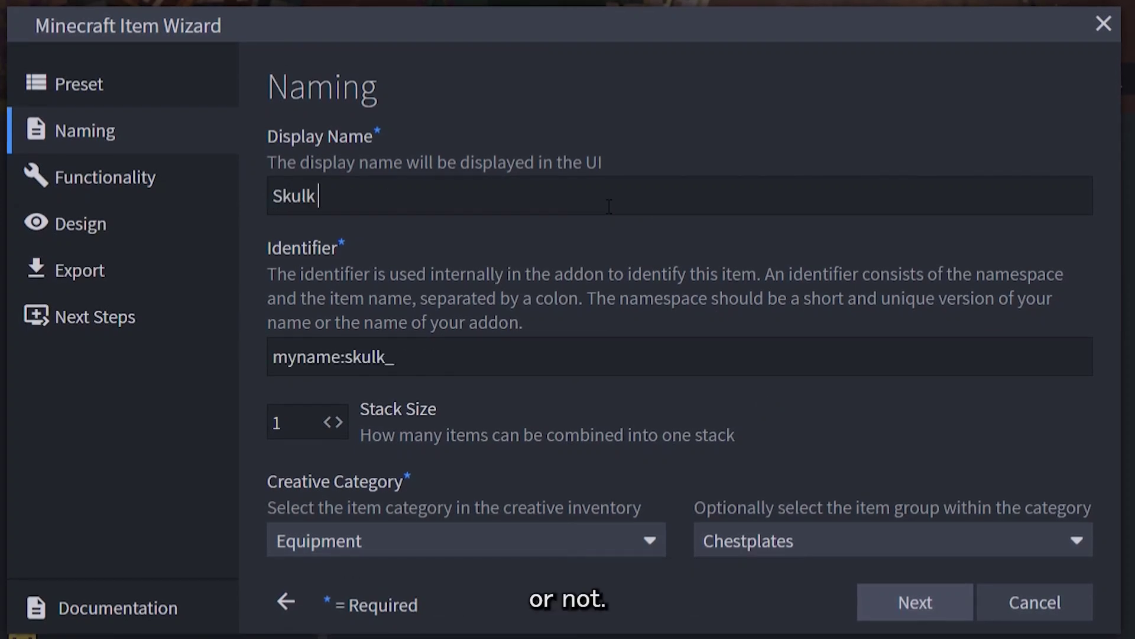
text(chestplate)
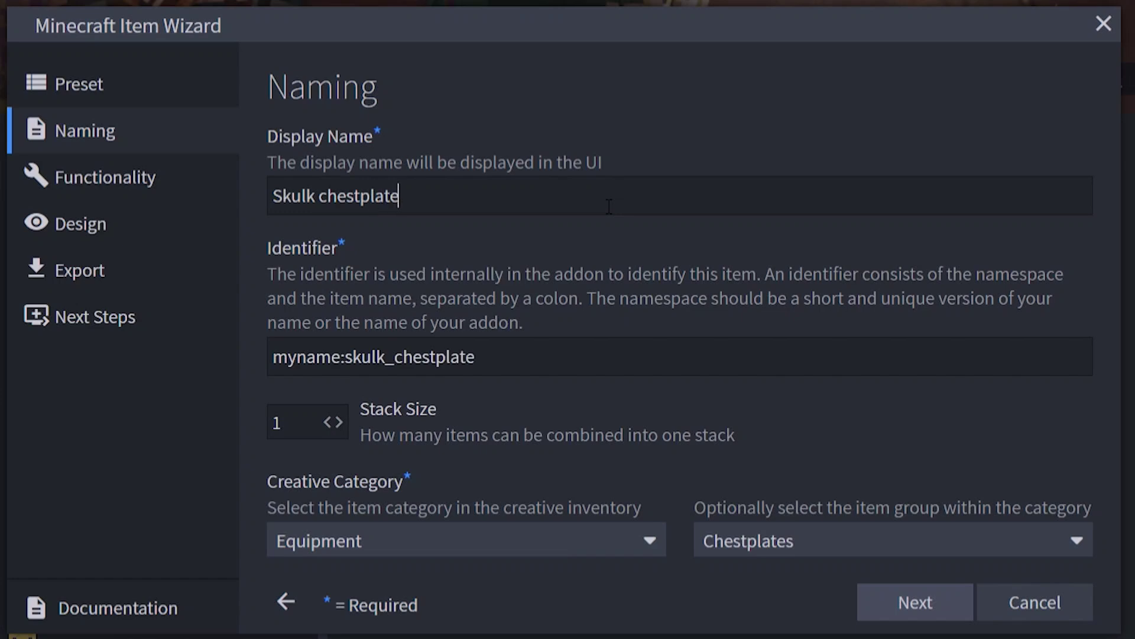
click(896, 603)
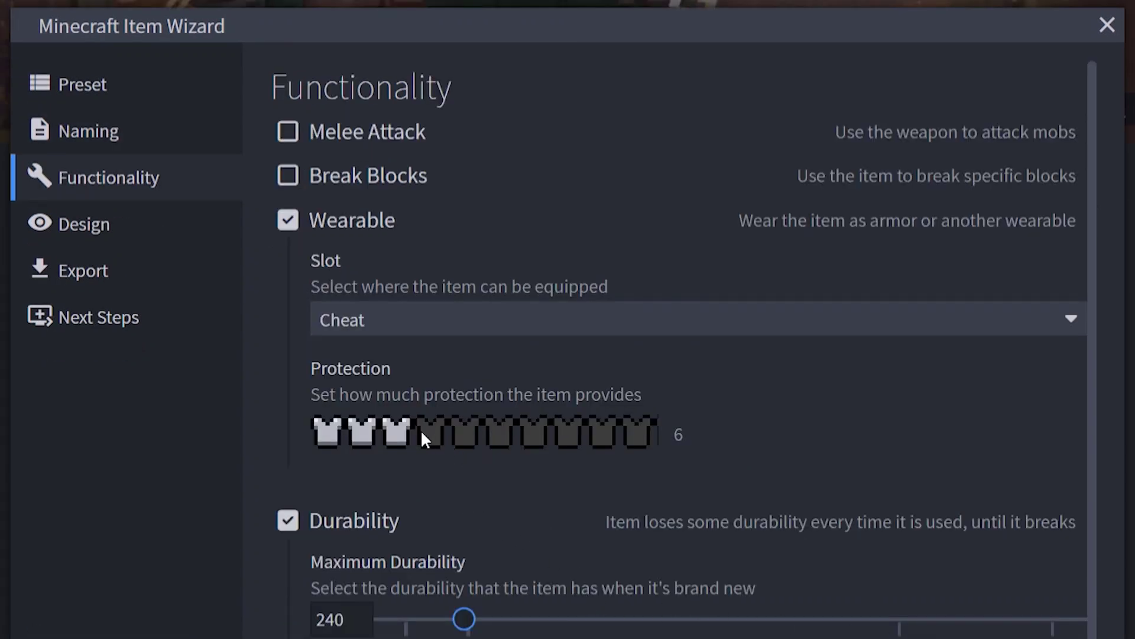
Set the chestplate's protection to 10 and its maximum durability to 1600
click(303, 434)
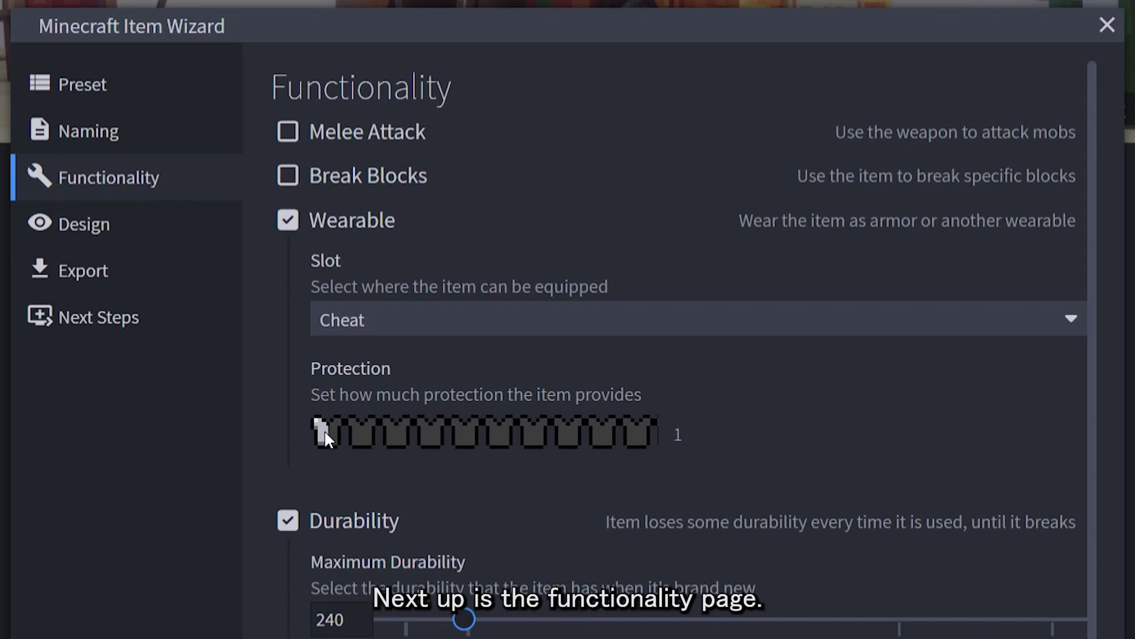
drag(377, 426, 478, 439)
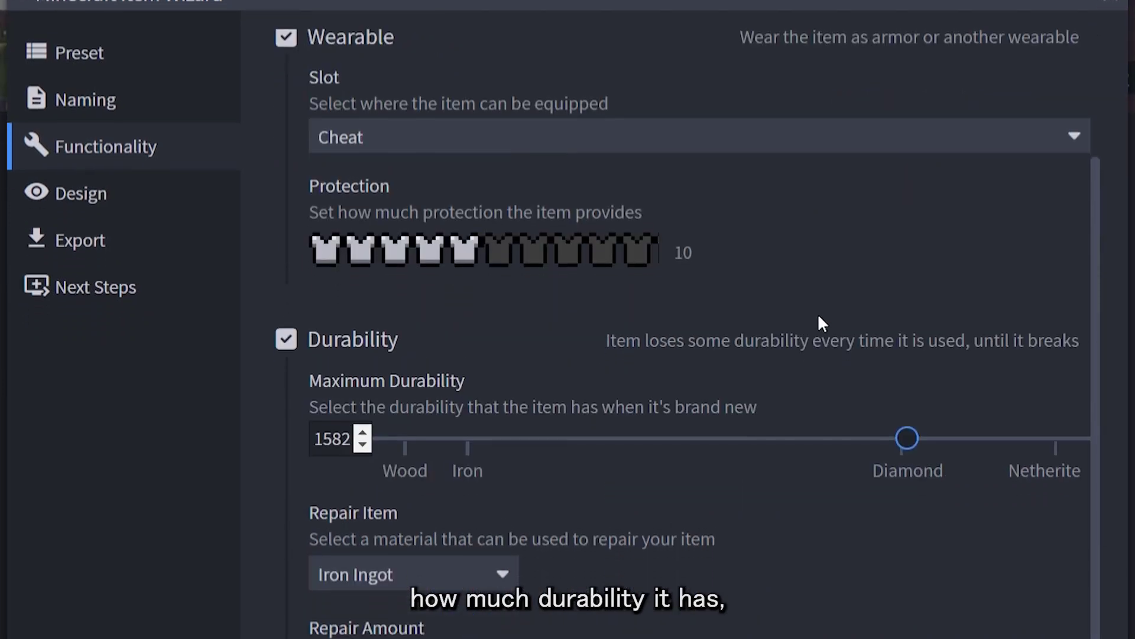
key(BackSpace)
key(BackSpace)
key(BackSpace)
text(6)
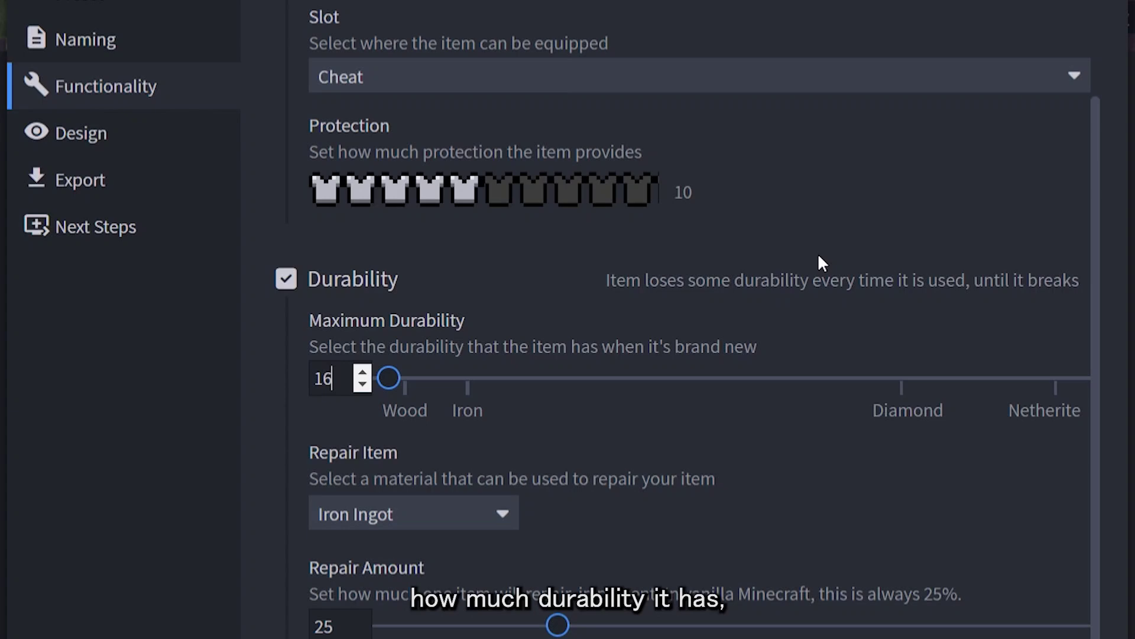
text(00)
Set the repair item to Echo Shard and proceed to the design settings
click(473, 513)
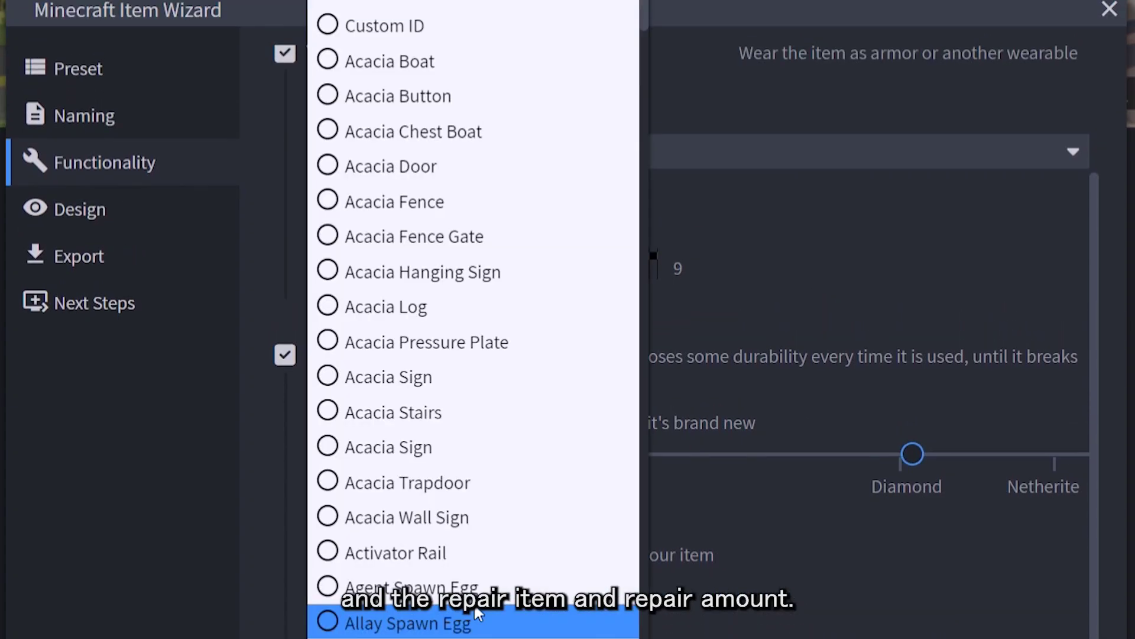
text(ech)
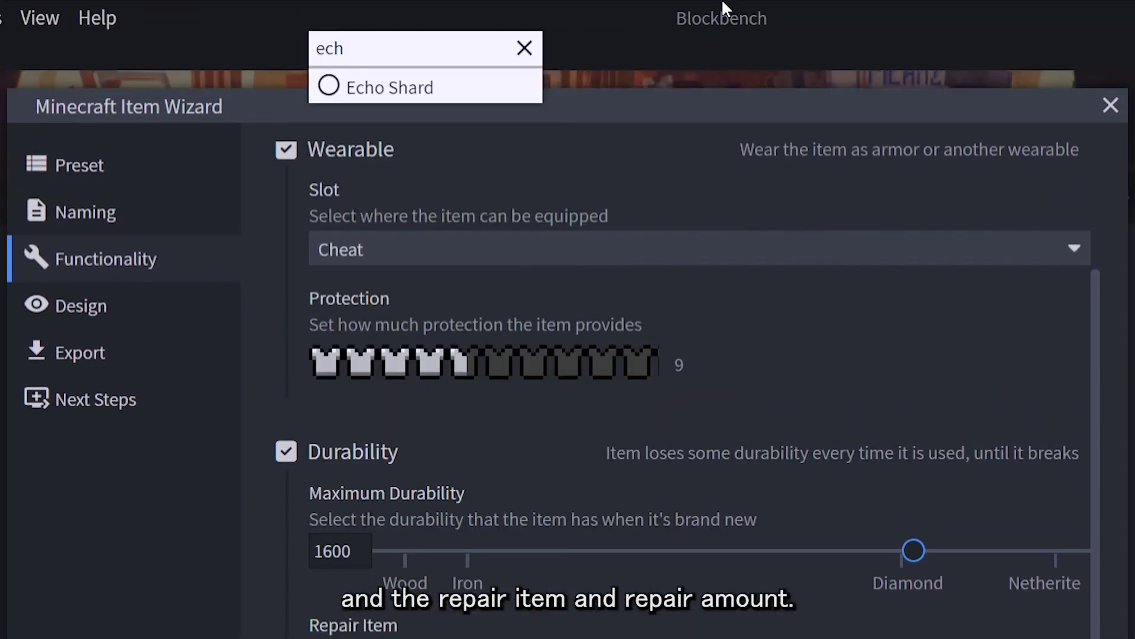
click(382, 87)
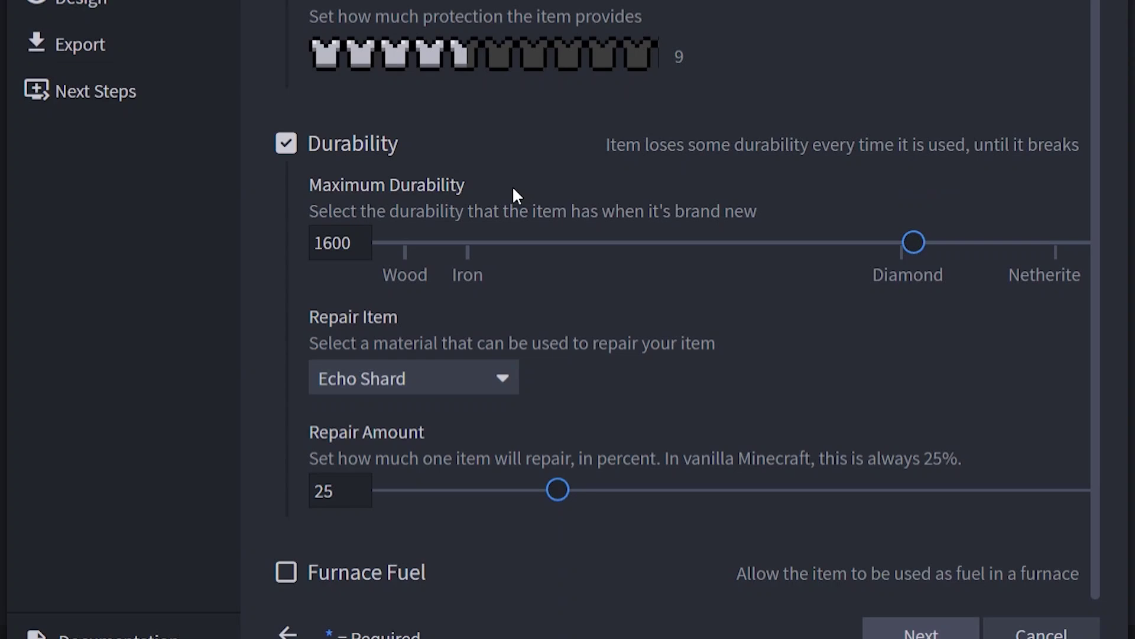
click(887, 603)
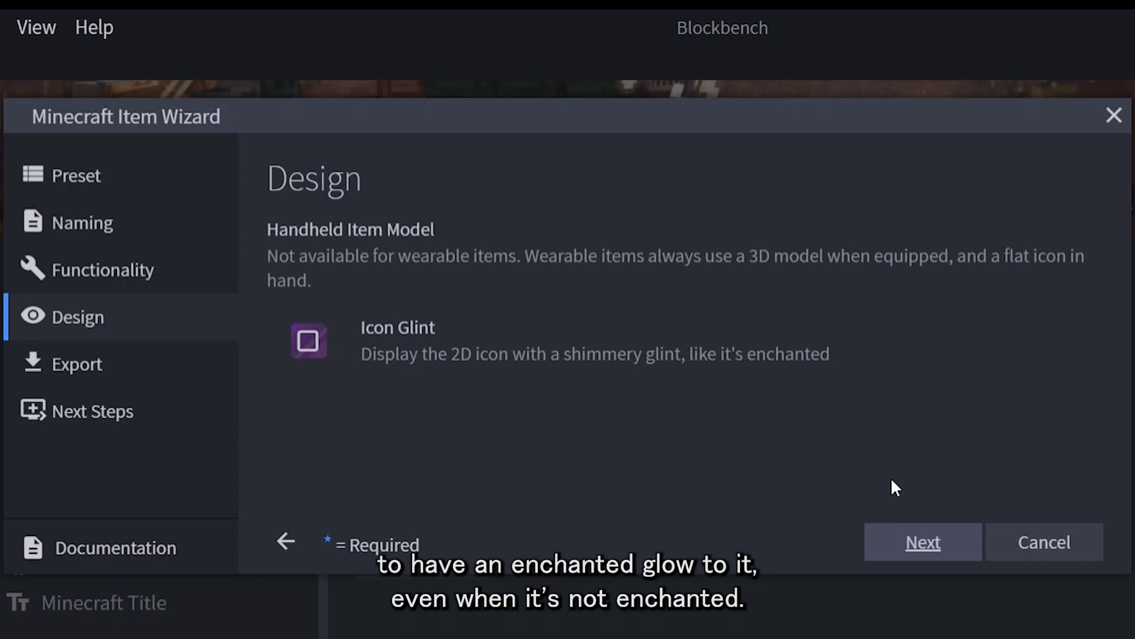
Proceed to the export settings, name the pack "Sculk Armor", and finish the item wizard
click(921, 543)
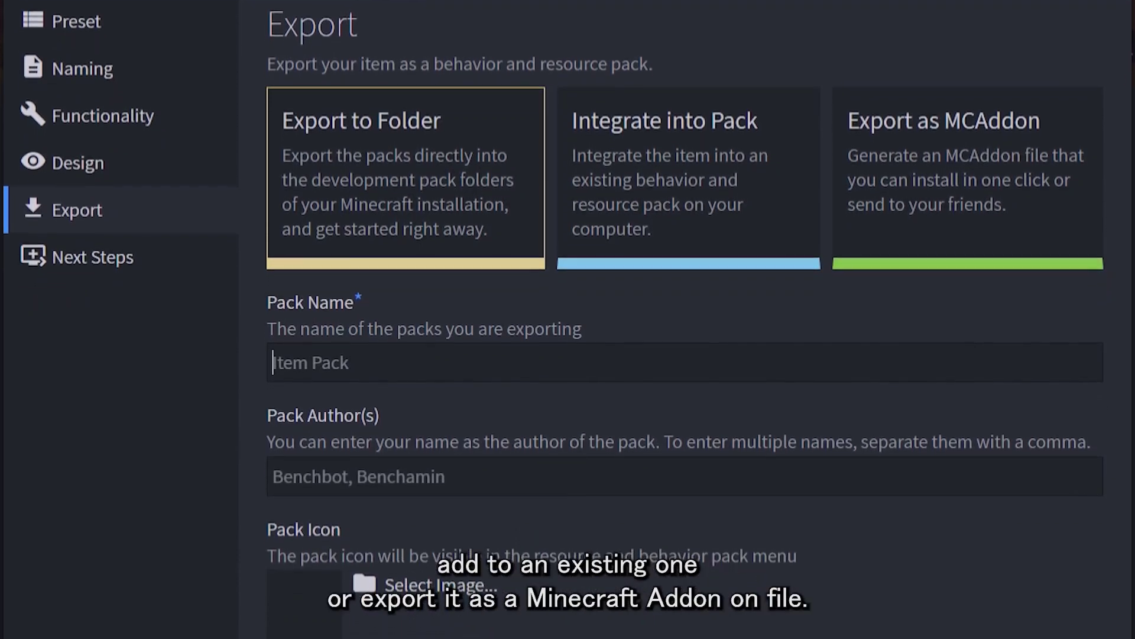
text(Scu)
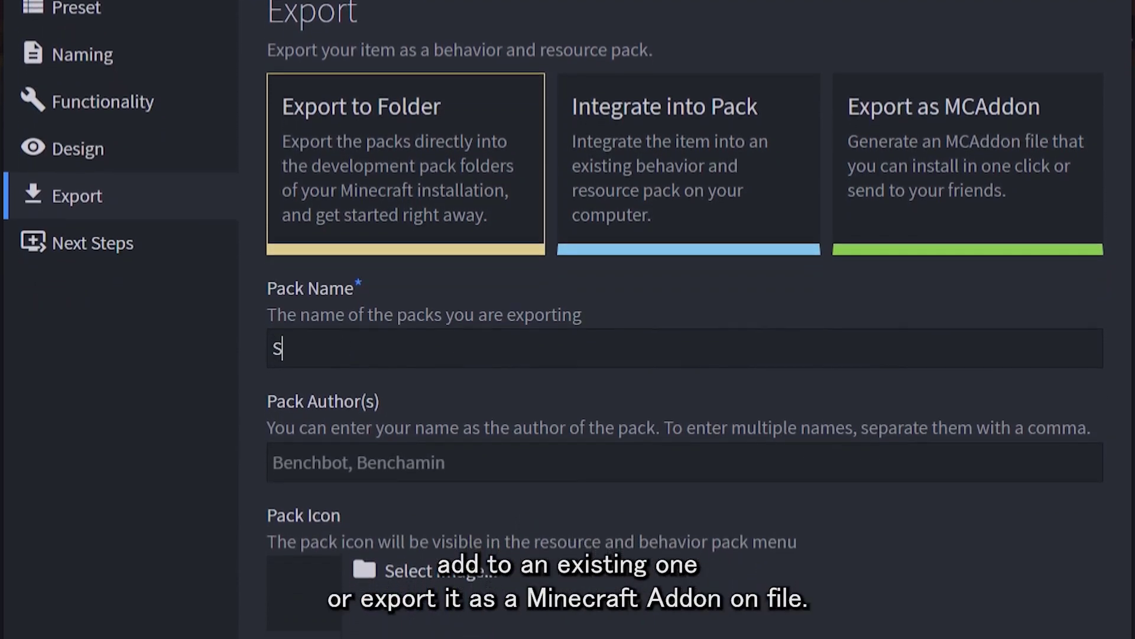
text(lk A)
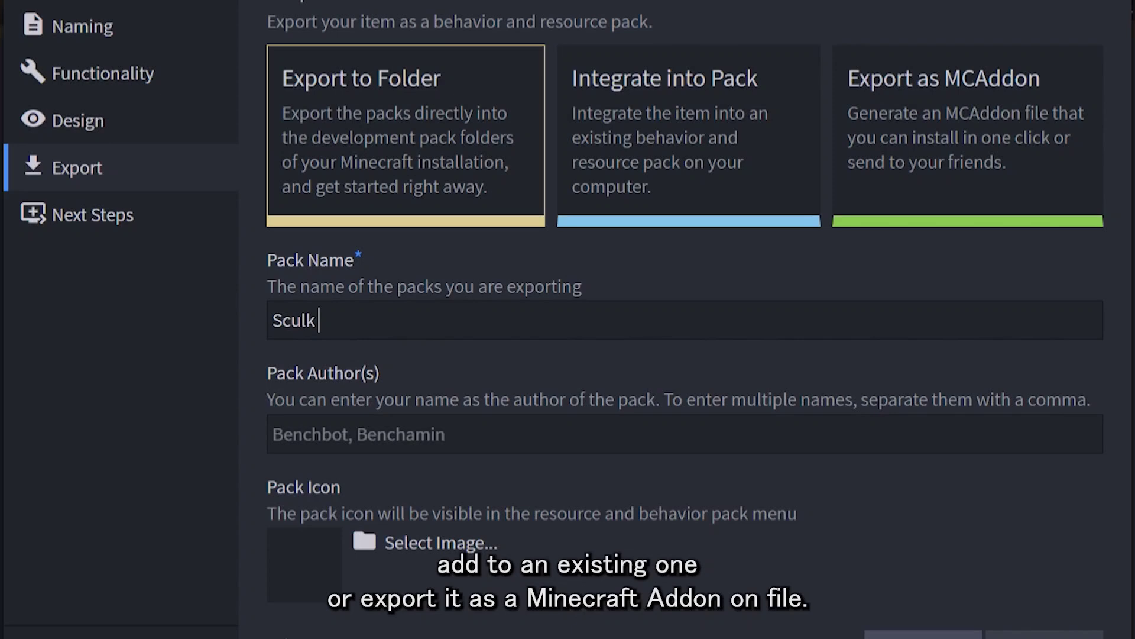
text(rmor)
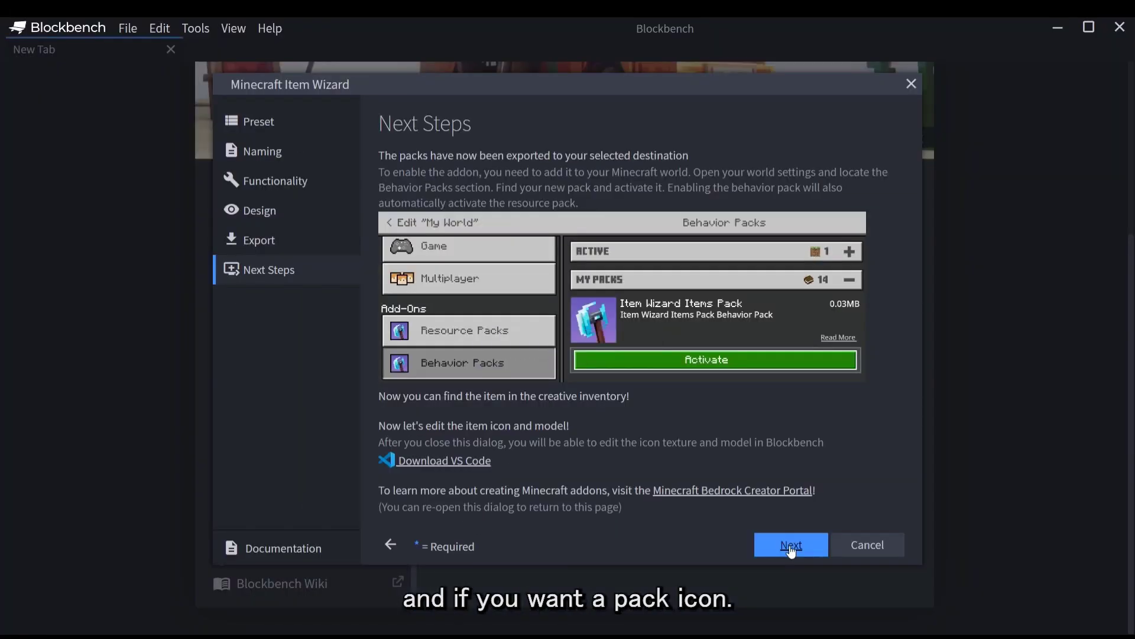
click(791, 545)
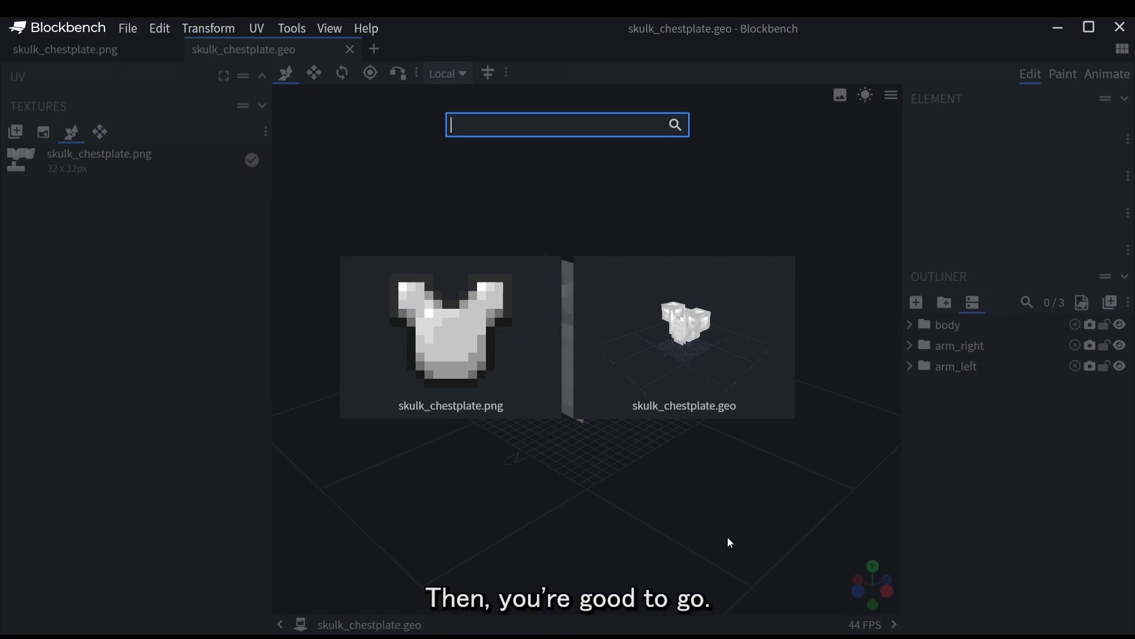
Open the skulk_chestplate.png texture and paint the remaining grey outline around the shoulder with #091d24
click(545, 406)
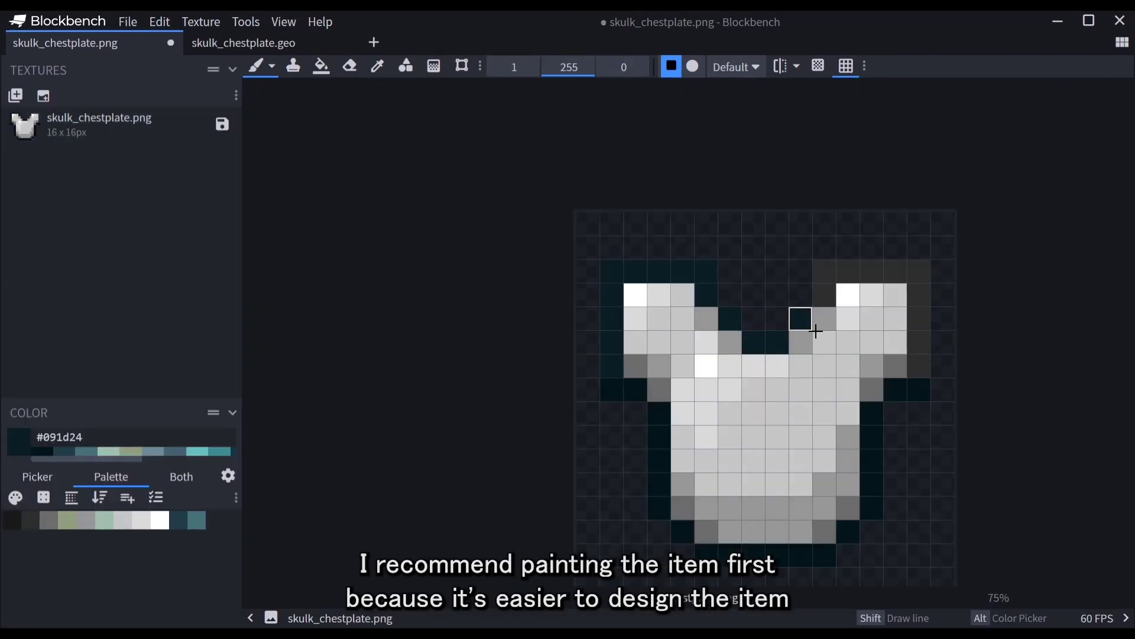
mouse_move(816, 331)
mouse_down()
mouse_move(849, 270)
mouse_move(930, 350)
mouse_up()
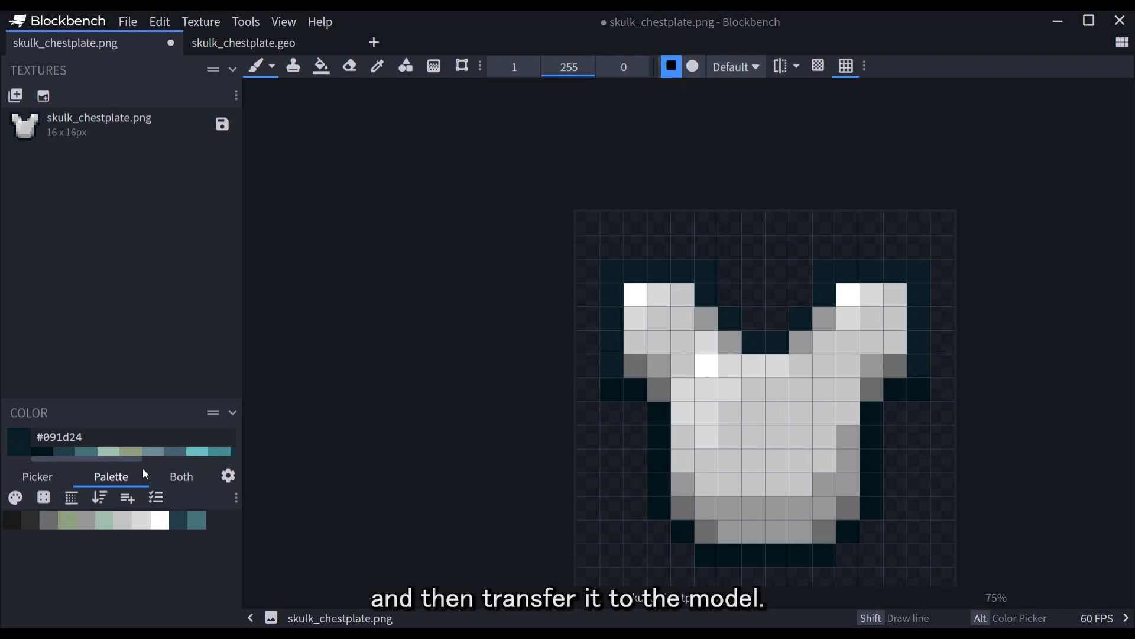
Try painting pale green #9fbfad rib marks across both sides of the chest and its lower edge
drag(136, 459, 200, 459)
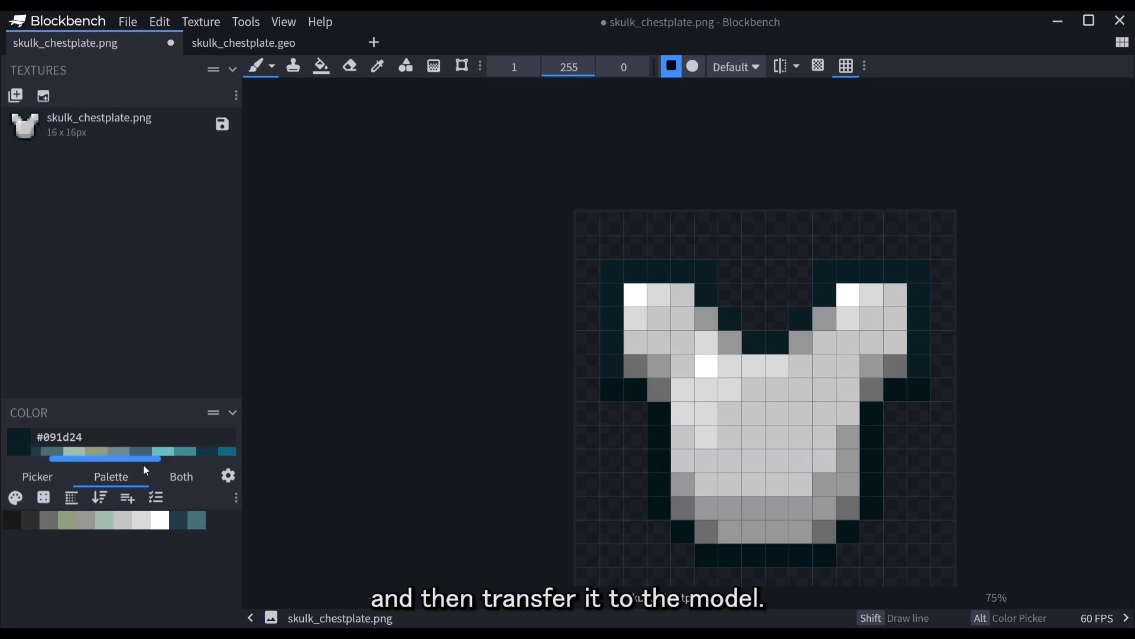
click(81, 453)
click(683, 438)
drag(709, 464, 730, 463)
drag(848, 440, 801, 462)
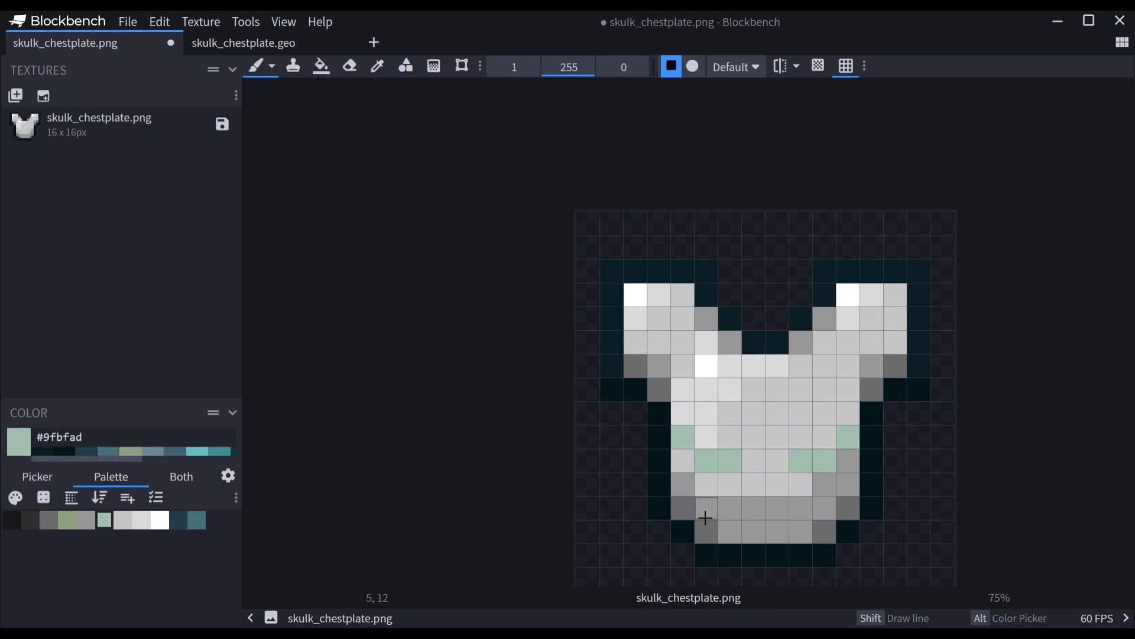
drag(685, 510, 731, 531)
drag(848, 510, 800, 524)
Try recolouring the rib marks on both sides of the chest with #c5d2ae
click(86, 452)
click(777, 507)
mouse_move(730, 483)
mouse_down()
mouse_move(752, 463)
mouse_move(800, 483)
mouse_up()
click(202, 453)
click(754, 508)
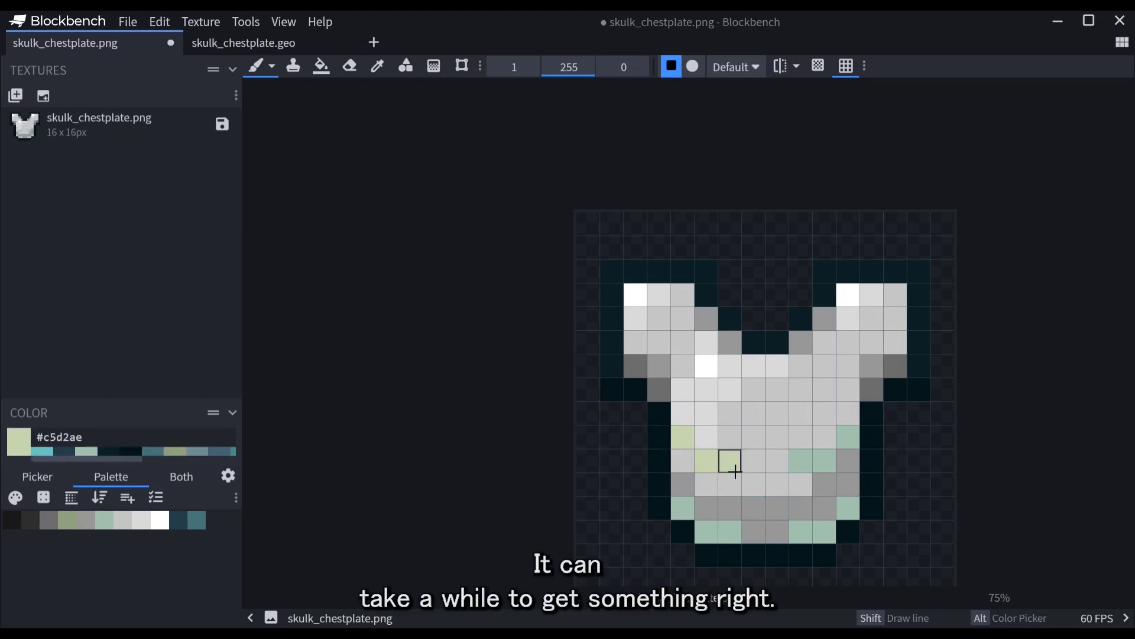
drag(848, 440, 800, 463)
drag(848, 508, 816, 533)
Undo all the trial rib marks painted on the chest
key(ctrl+z)
key(ctrl+z)
key(ctrl+z)
key(ctrl+z)
key(ctrl+z)
key(ctrl+z)
key(ctrl+z)
key(ctrl+z)
key(ctrl+z)
key(ctrl+z)
Try two rows of #c5d2ae rib marks on both sides of the chest, placed one pixel higher than before
drag(848, 415, 801, 438)
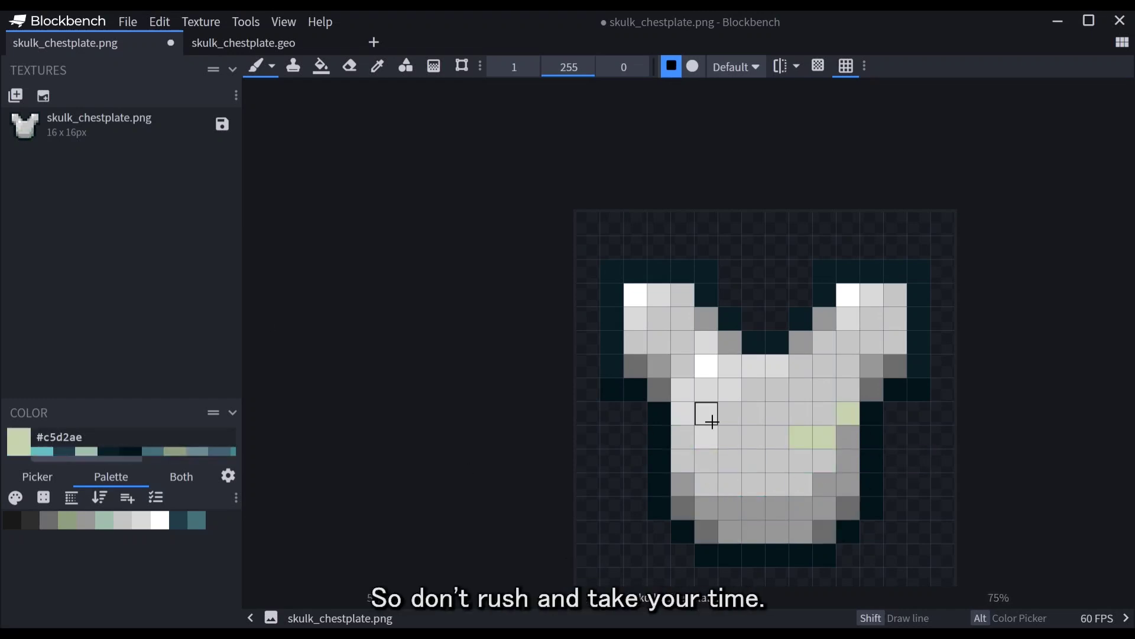
click(683, 415)
drag(707, 437, 730, 438)
click(684, 485)
drag(708, 514, 729, 507)
click(848, 484)
drag(824, 507, 801, 507)
Try shading individual pixels of the two rib rows with the darker green #8d9e7d
click(175, 453)
click(731, 511)
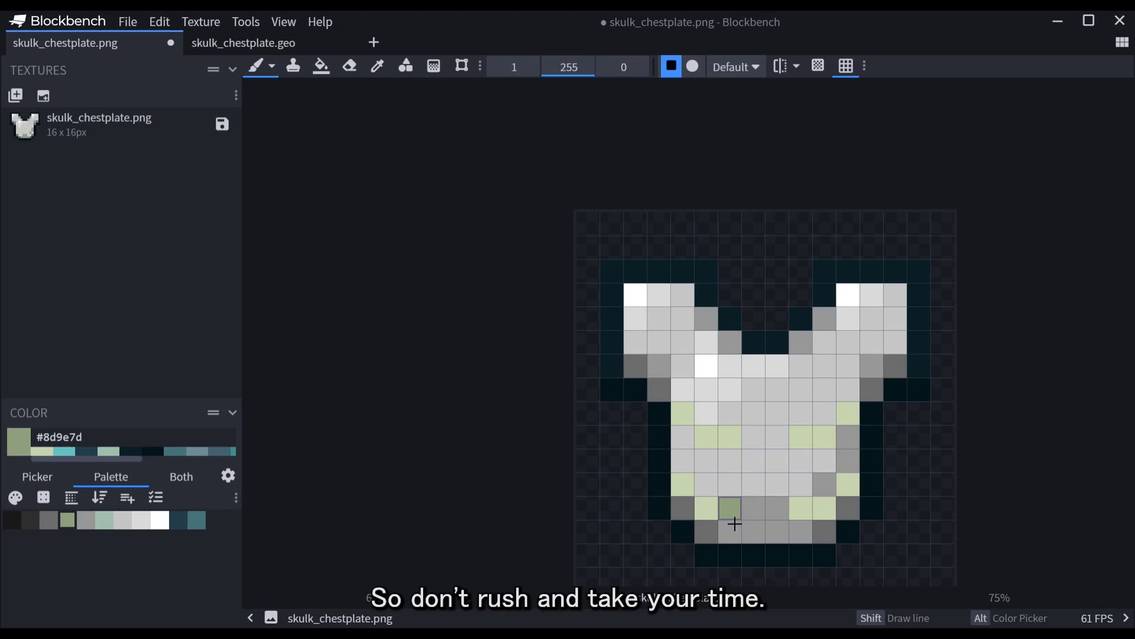
click(731, 438)
click(825, 441)
click(849, 415)
click(849, 484)
Undo the shaded rib rows so only the outline painting is kept
key(ctrl+z)
key(ctrl+z)
key(ctrl+z)
key(ctrl+z)
key(ctrl+z)
key(ctrl+z)
key(ctrl+z)
key(ctrl+z)
key(ctrl+z)
key(ctrl+z)
key(ctrl+z)
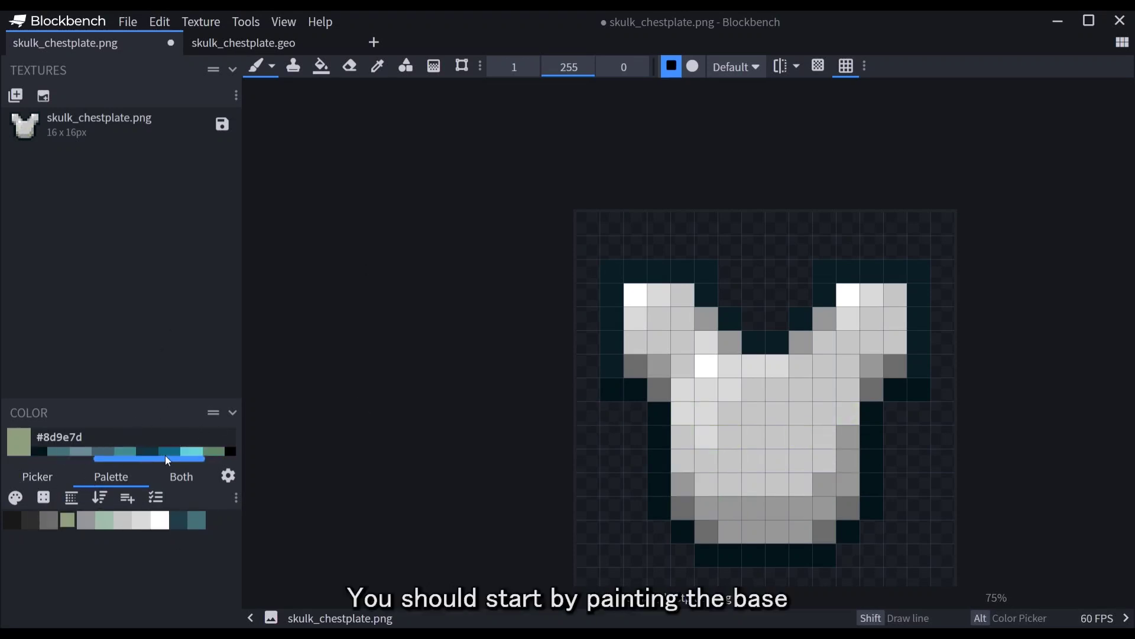
Pick the dark teal #113542 as the paint colour
drag(215, 456, 179, 456)
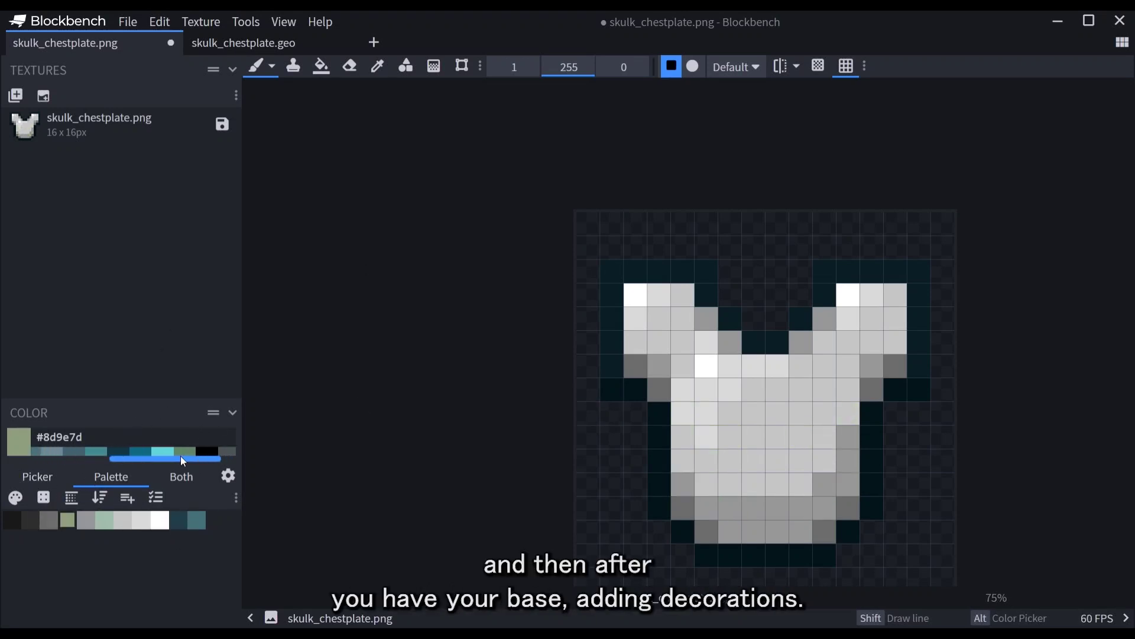
click(129, 452)
Try a dark teal stroke from the shoulder down the chest, undo it, and restore the shoulder outline
mouse_move(667, 299)
mouse_down()
mouse_move(690, 367)
mouse_move(736, 393)
mouse_move(714, 437)
mouse_up()
key(ctrl+z)
key(ctrl+z)
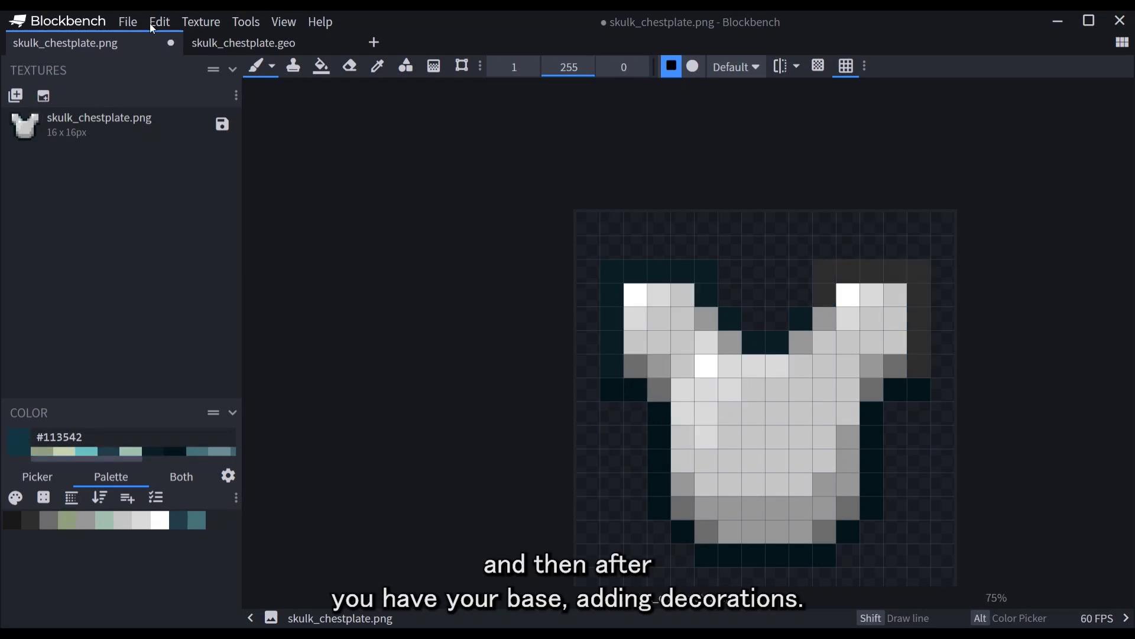
click(152, 27)
click(181, 67)
Paint the chestplate's main body with #113542 and shade the lighter chest and grey neckline pixels with #203d48
mouse_move(901, 319)
mouse_down()
mouse_move(804, 390)
mouse_move(824, 411)
mouse_move(715, 475)
mouse_move(754, 460)
mouse_move(697, 362)
mouse_move(686, 314)
mouse_move(591, 475)
mouse_up()
click(178, 519)
drag(733, 390, 711, 436)
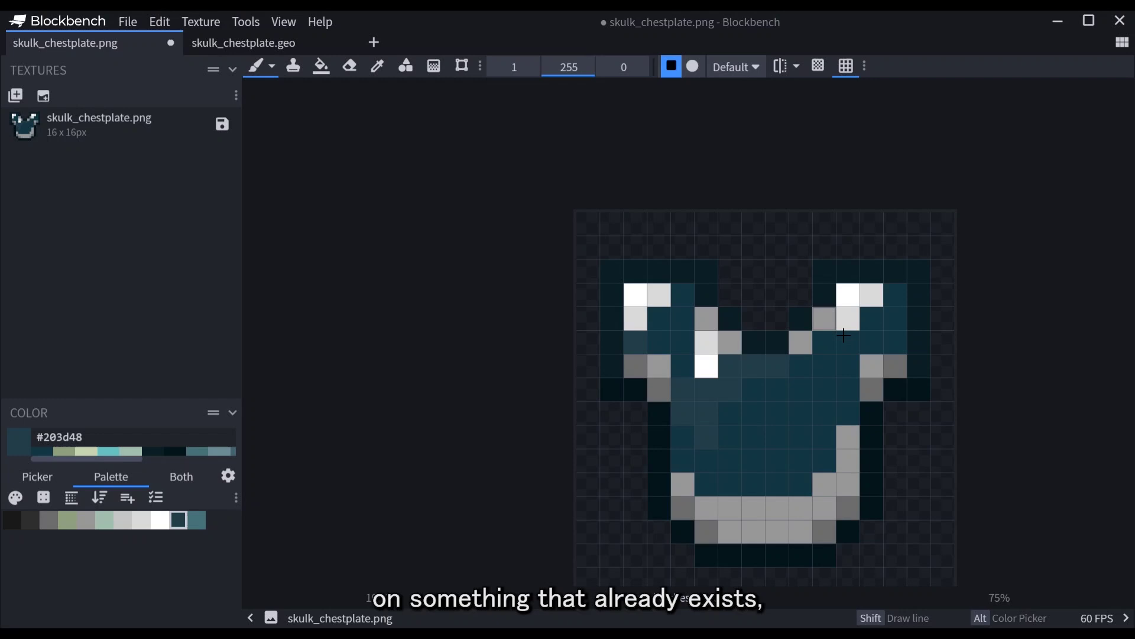
drag(826, 320, 809, 351)
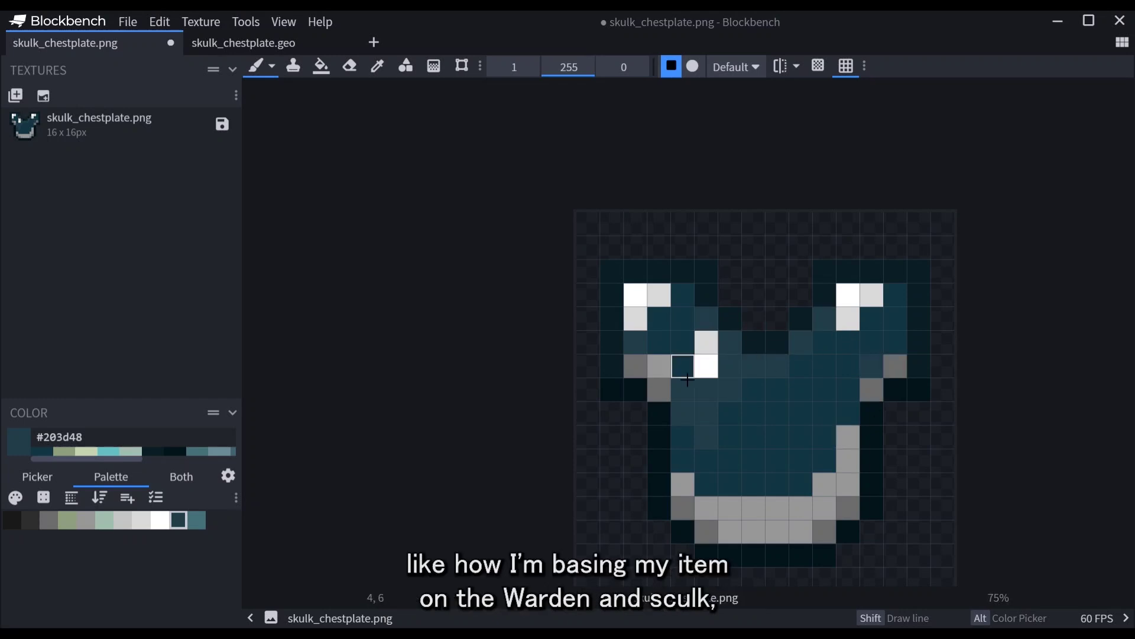
Paint the light grey pixels beside the shoulder highlights and a few scattered accent pixels with blue #106883
drag(87, 459, 144, 459)
click(181, 452)
drag(658, 294, 635, 318)
drag(872, 295, 848, 318)
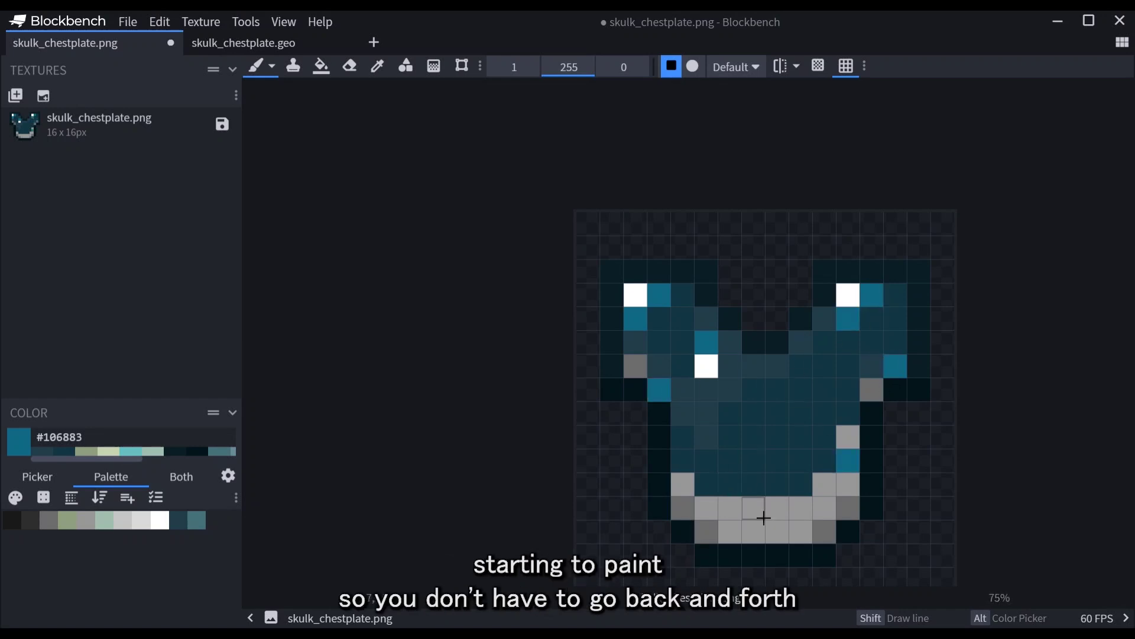
Try another palette colour on the grey pixels along the lower chest and side, and undo it
drag(140, 459, 190, 461)
click(182, 452)
mouse_move(683, 492)
mouse_down()
mouse_move(778, 541)
mouse_move(847, 486)
mouse_up()
click(848, 438)
key(ctrl+z)
key(ctrl+z)
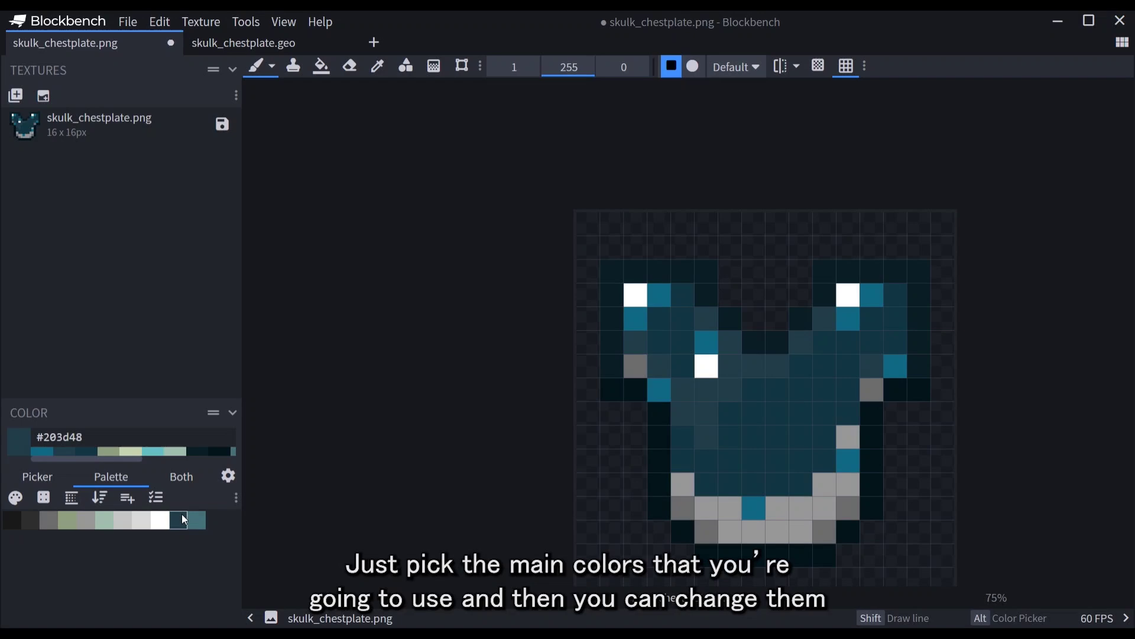
Paint the remaining mid-grey chest and shoulder pixels with #203d48 and the dark grey bottom-corner pixels with #152c35
mouse_move(727, 521)
mouse_down()
mouse_move(781, 526)
mouse_move(856, 498)
mouse_up()
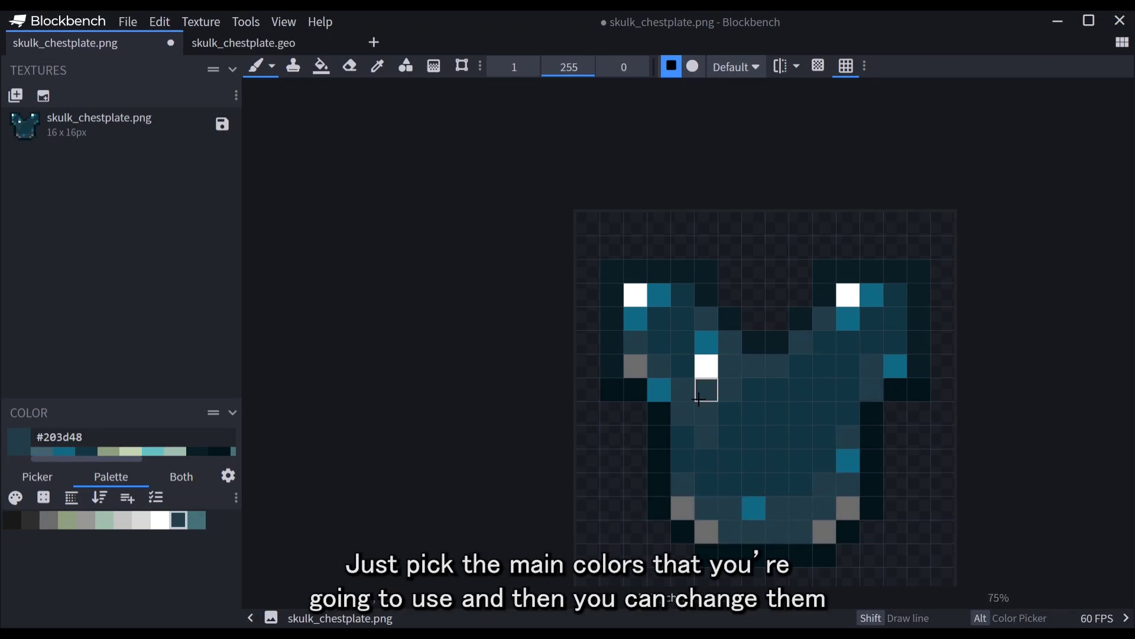
click(635, 366)
click(182, 476)
click(130, 409)
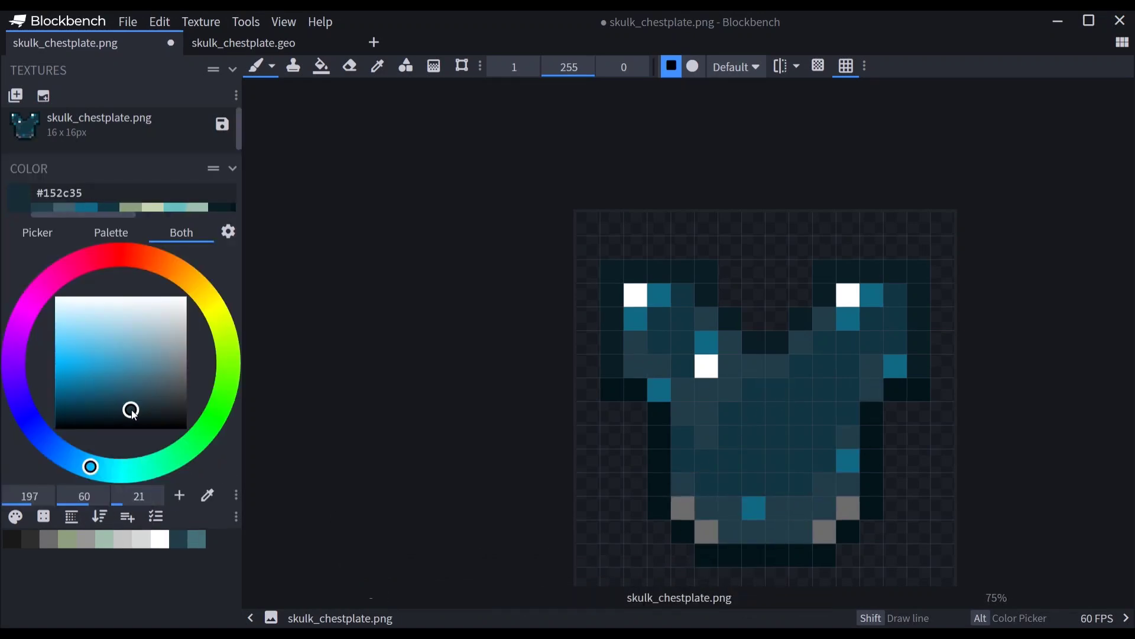
drag(683, 508, 707, 530)
drag(825, 531, 849, 506)
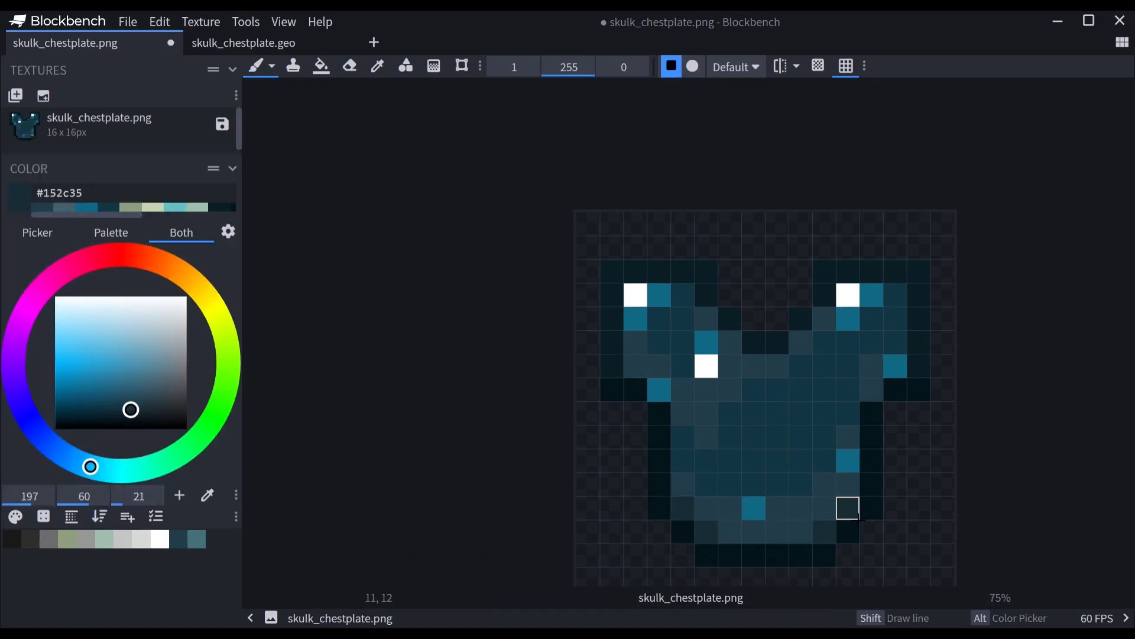
Paint the white highlight pixels on the shoulders and chest with #64bec0
click(195, 208)
click(857, 305)
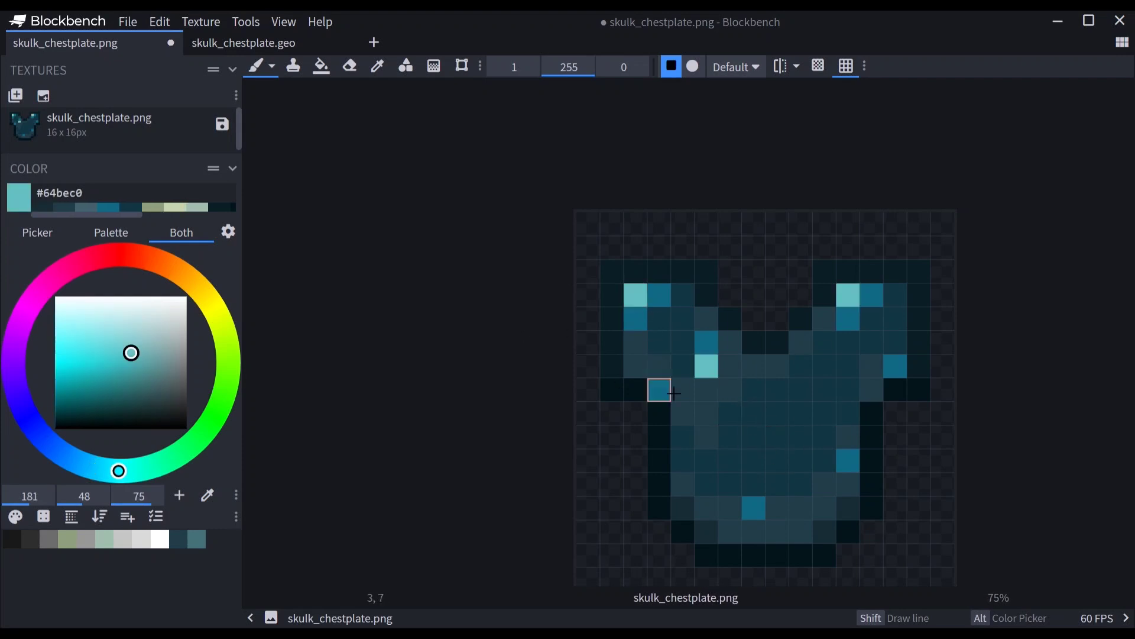
Paint bone-coloured rib pixels on both sides of the icon's lower chest with #c5d2ae
click(176, 207)
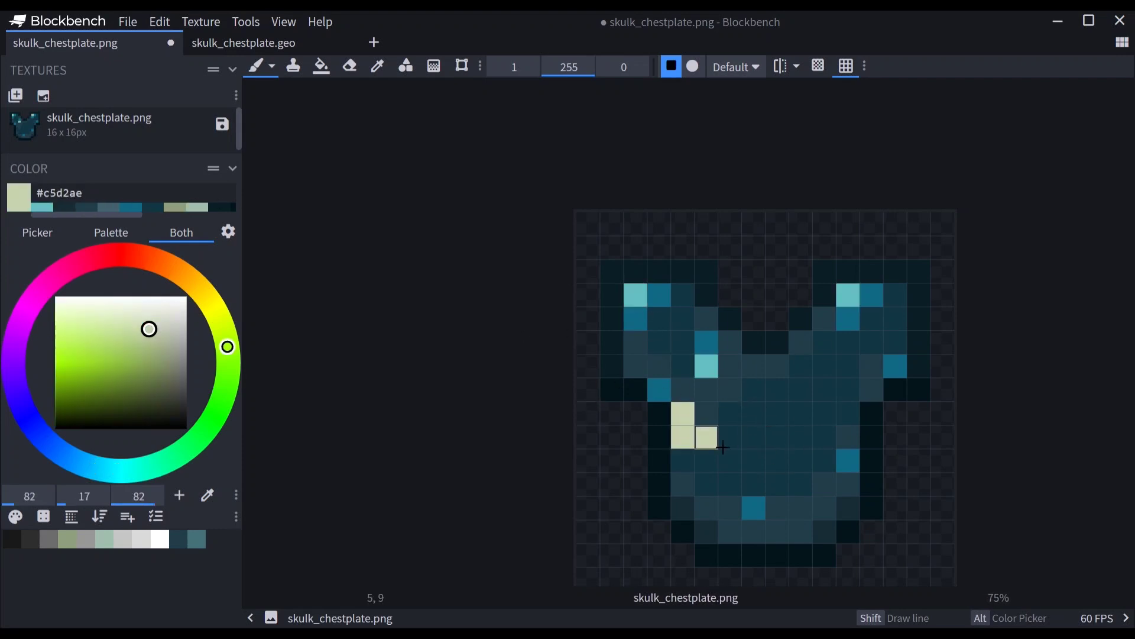
drag(852, 417, 825, 436)
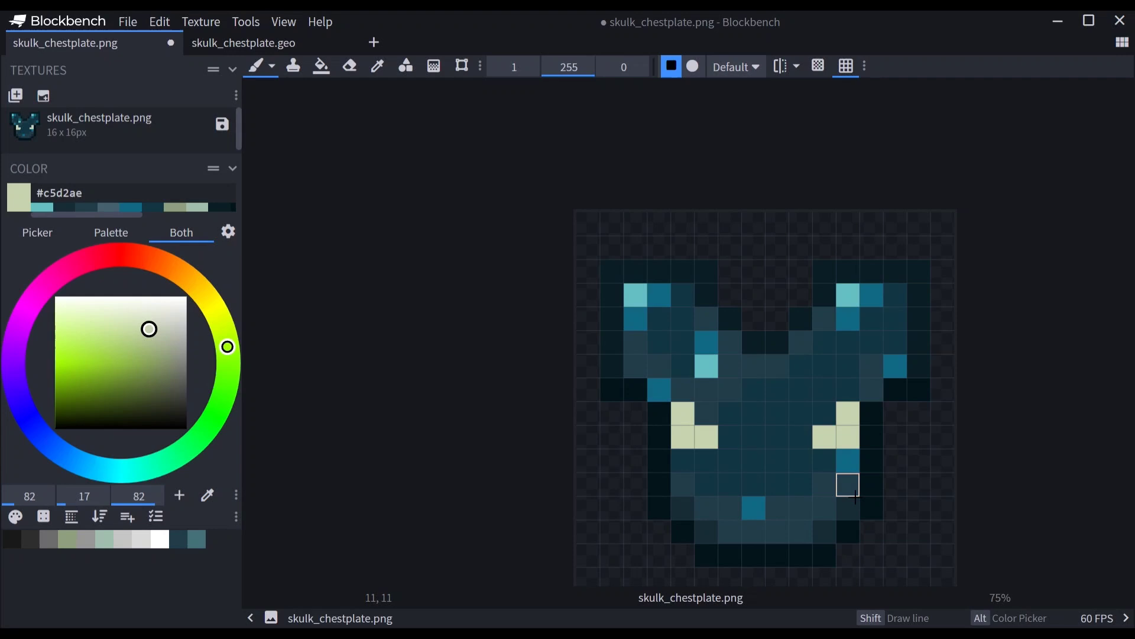
drag(855, 497, 842, 497)
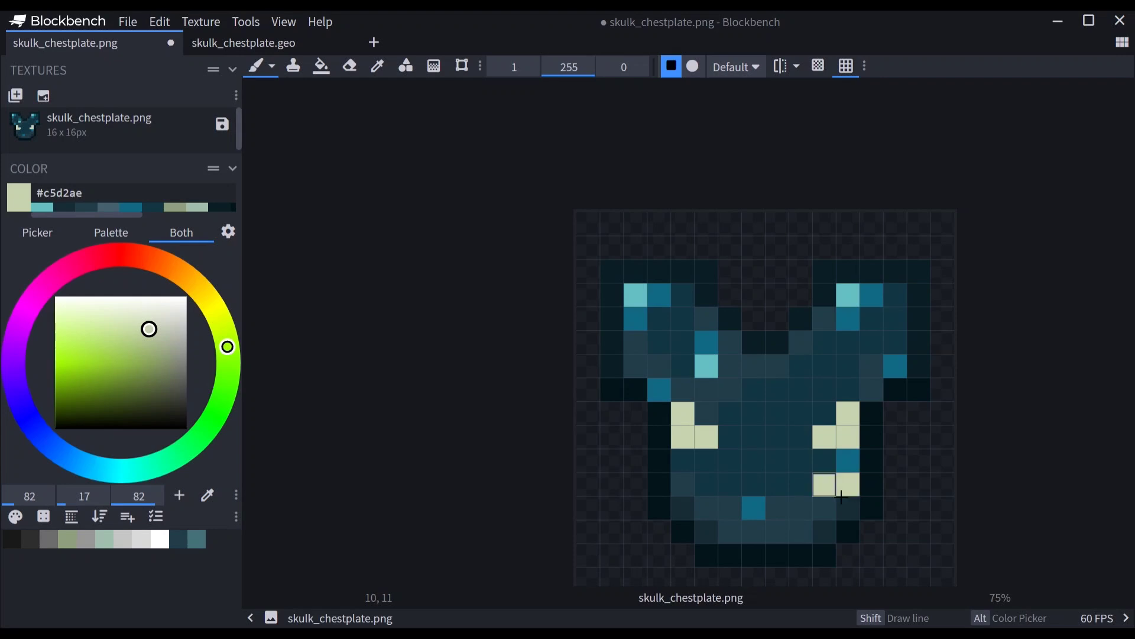
Paint darker rib-tip pixels on both sides of the icon's lower centre with #8d9e7d
click(182, 211)
click(731, 508)
click(805, 516)
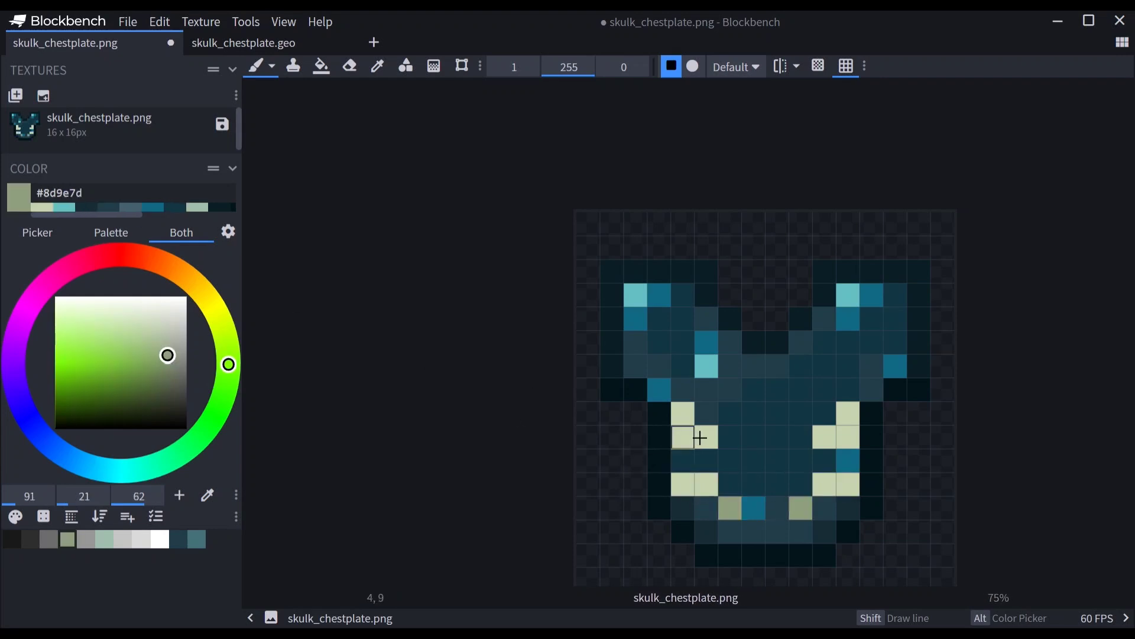
Shade the upper ends of the top ribs and the inner pixels of the lower ribs with #9fbfad
click(197, 206)
click(683, 413)
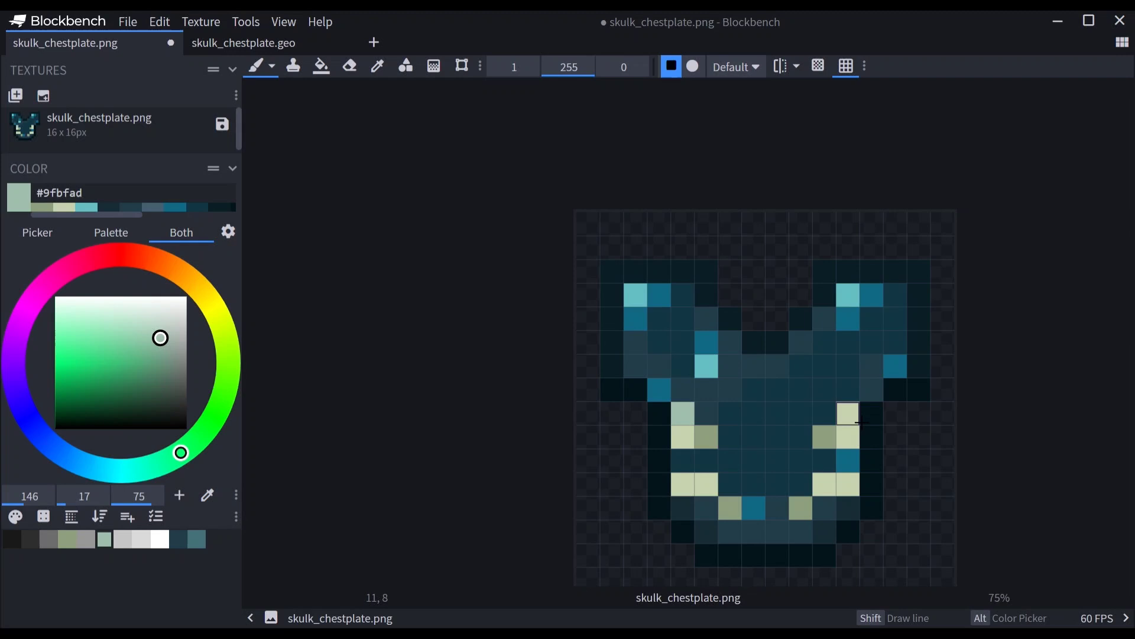
click(706, 483)
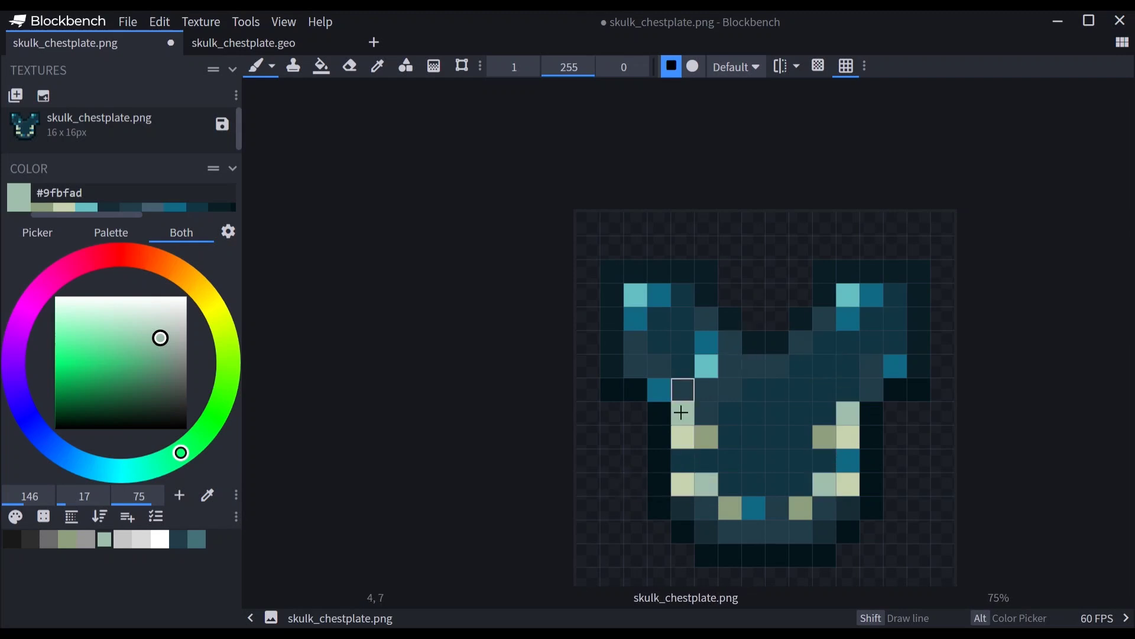
Paint a glowing motif down the middle of the icon's chest in cyan and dark blue shades, including #2da2b6
click(173, 208)
click(147, 208)
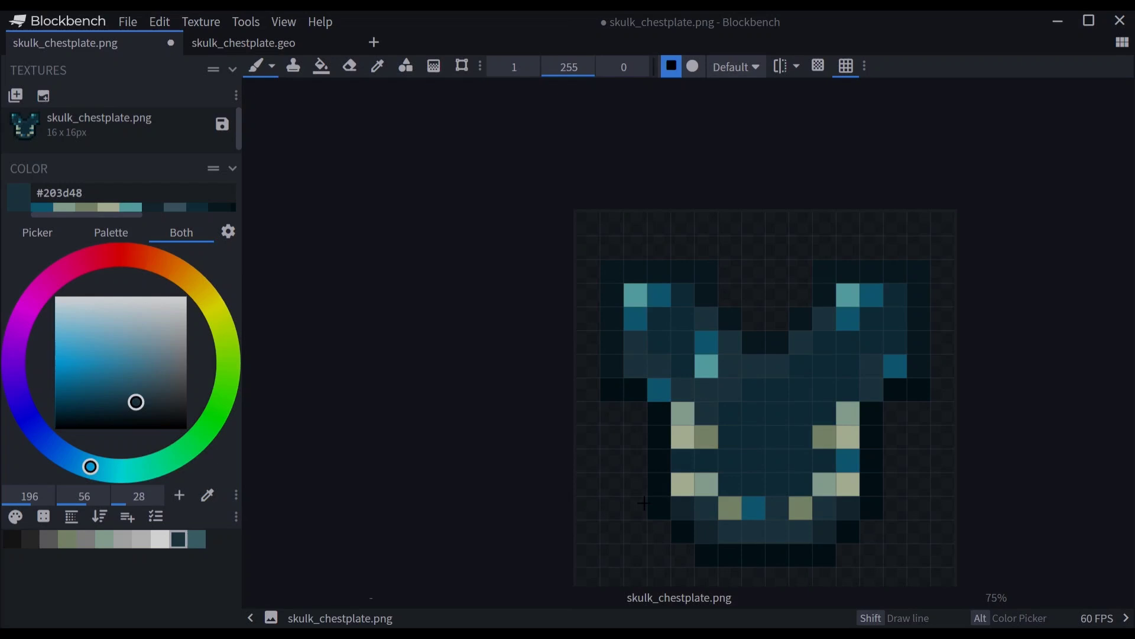
click(754, 507)
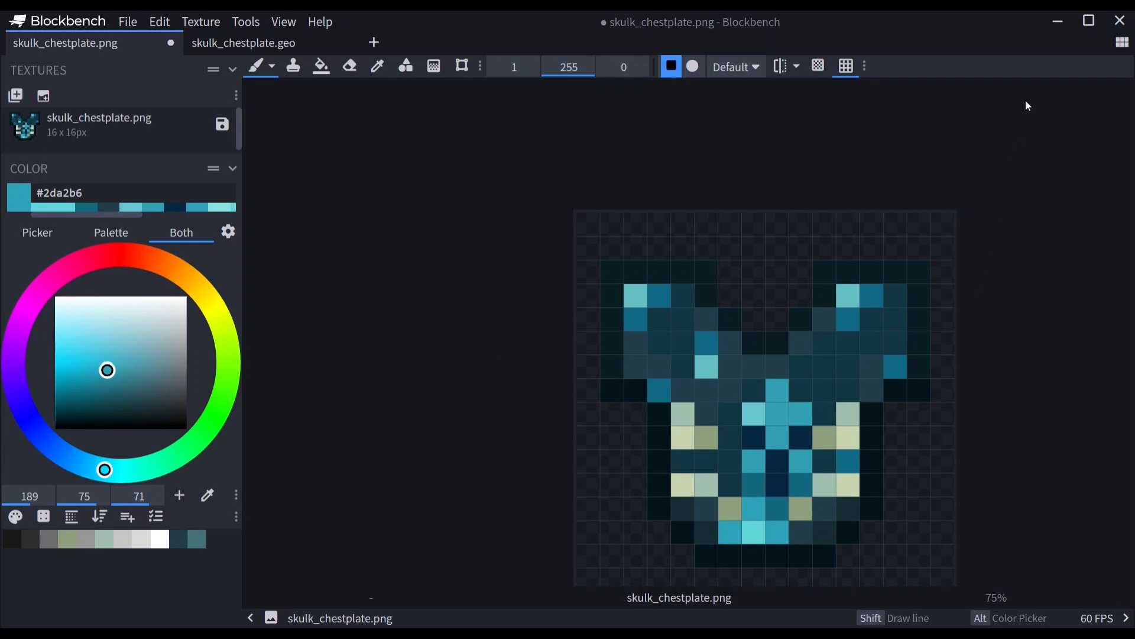
Switch to the skulk_chestplate.geo model, hide both arm plates and save the model's texture
click(298, 44)
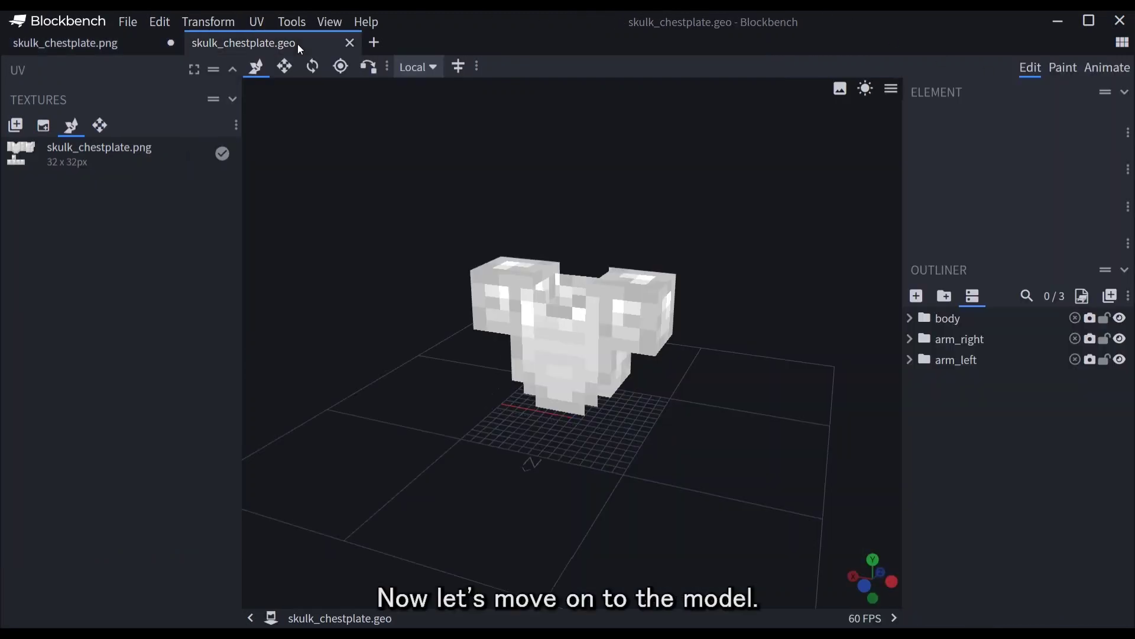
drag(520, 151, 623, 172)
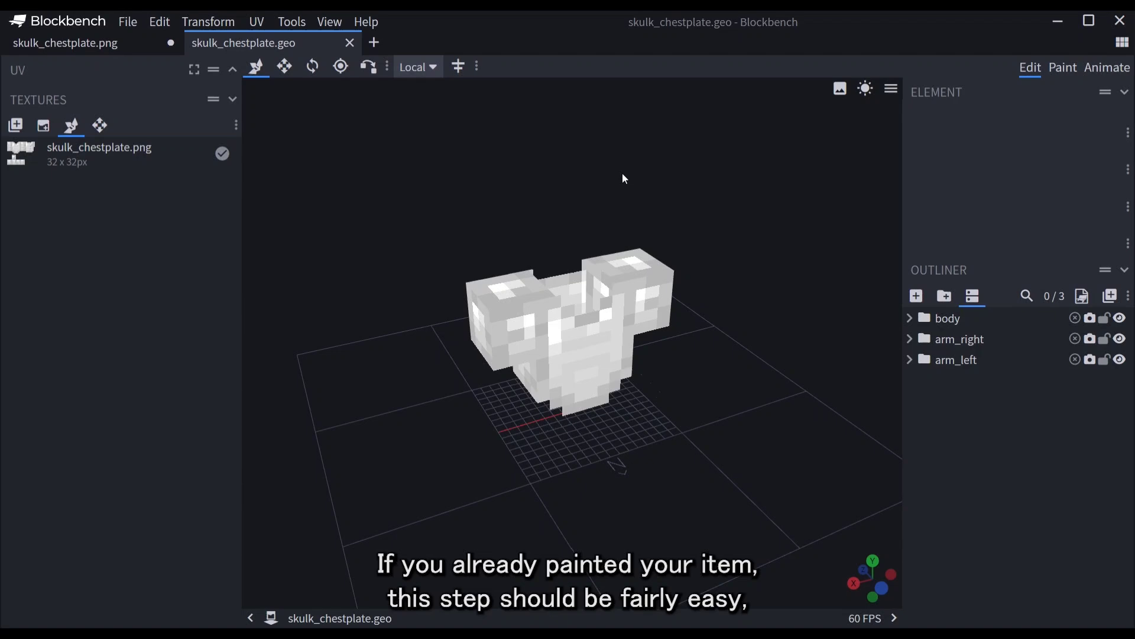
scroll(623, 174, up, 5)
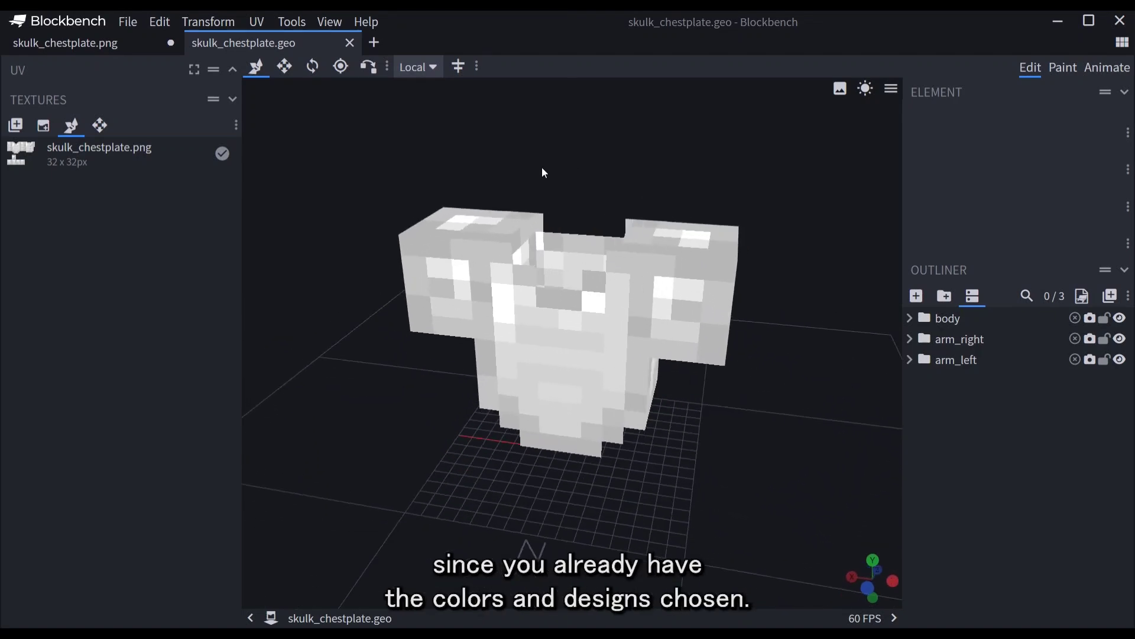
mouse_move(543, 168)
mouse_down()
mouse_move(520, 173)
mouse_move(546, 159)
mouse_up()
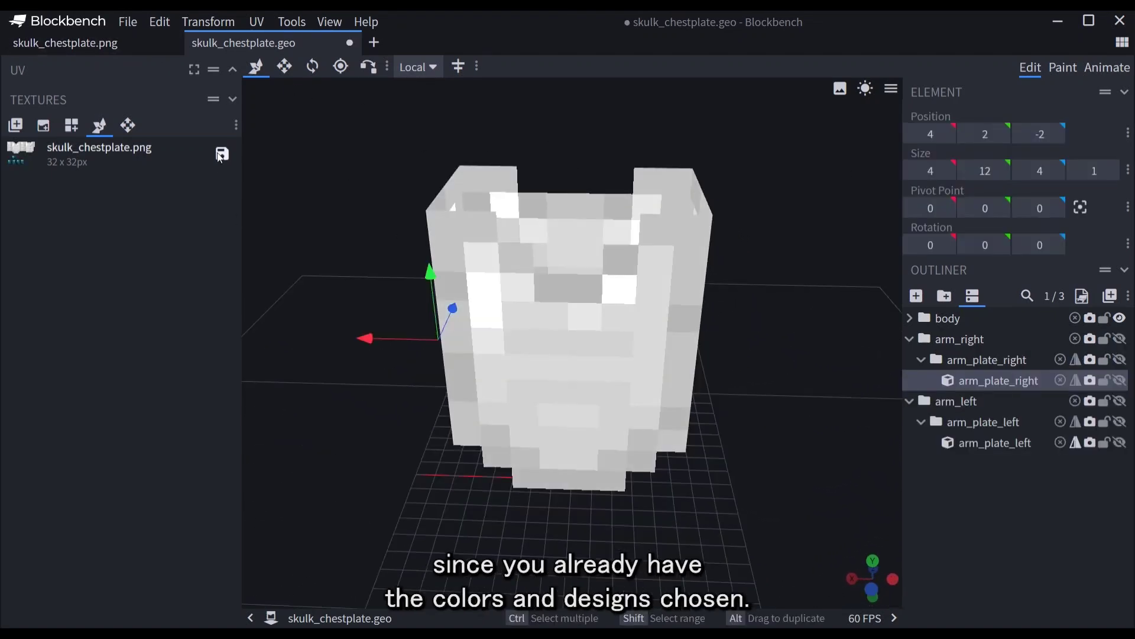
click(222, 154)
Sample a dark outline colour from the icon and paint the upper edge of the chestplate model's front with #091d24
click(142, 43)
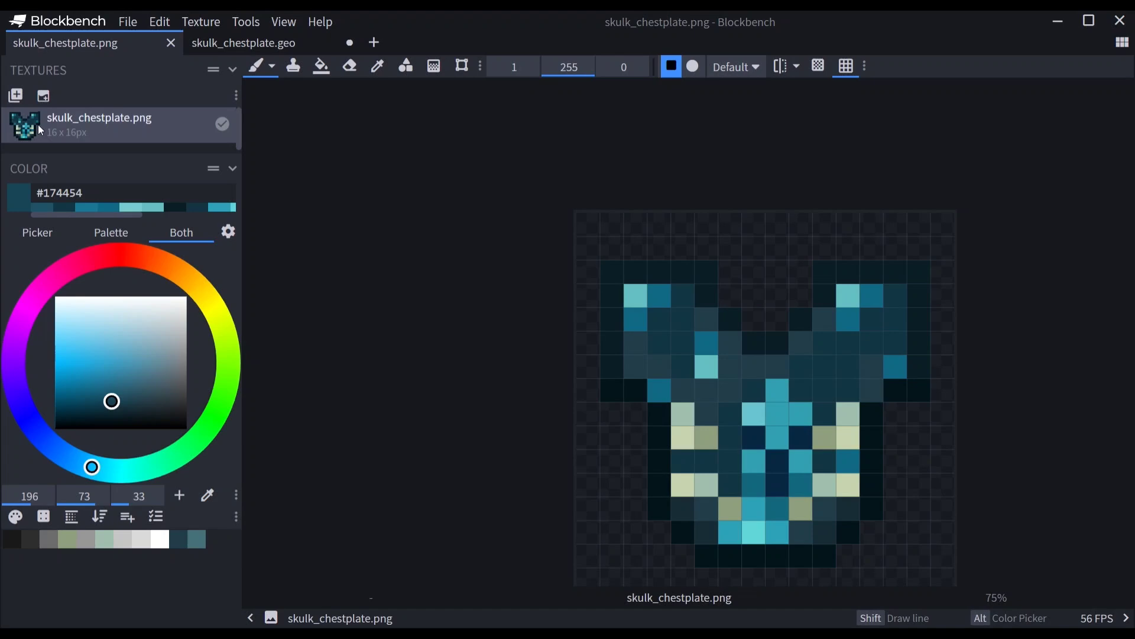
click(236, 43)
click(155, 43)
click(207, 495)
click(612, 331)
click(237, 44)
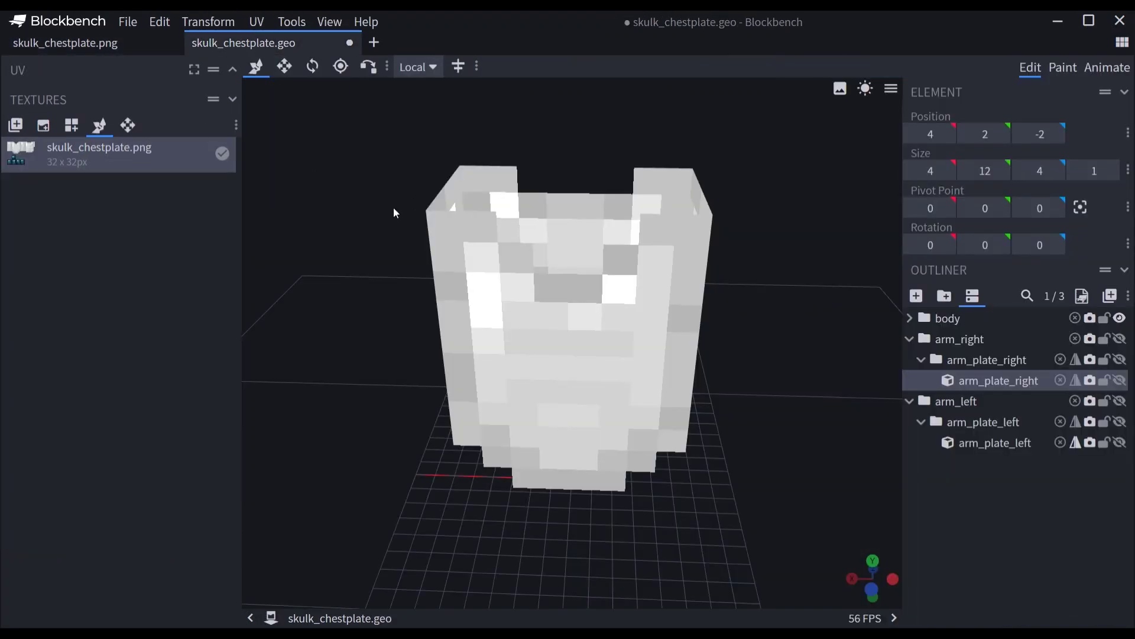
click(509, 272)
click(1060, 69)
click(155, 44)
click(225, 47)
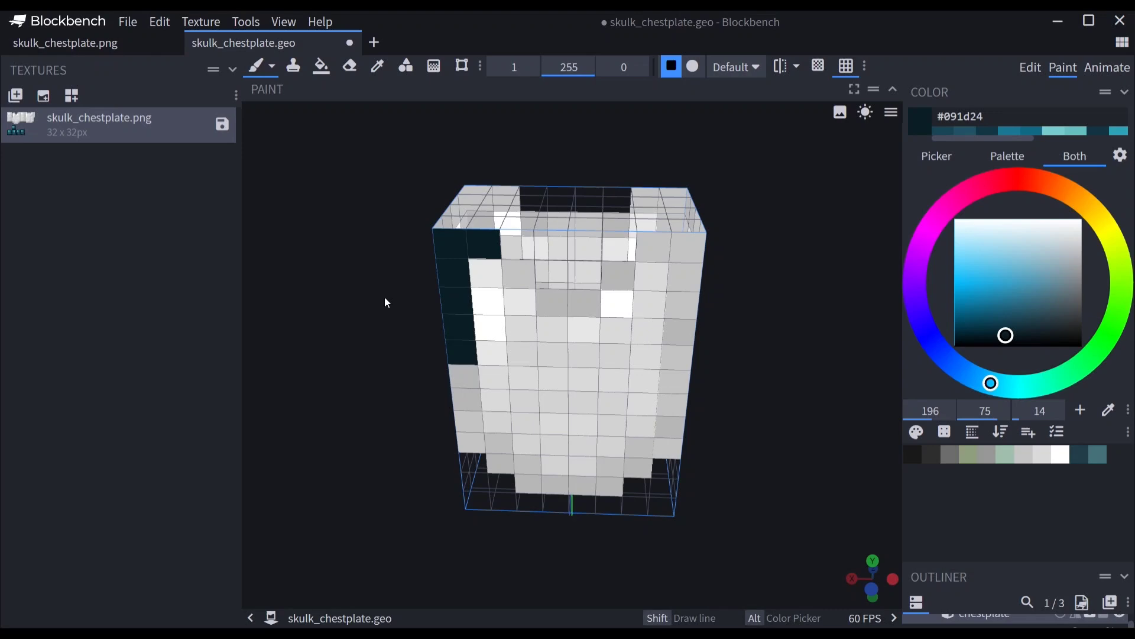
Unhide the right arm plate and move it outward to an X position of 6
click(1029, 67)
click(1120, 380)
click(393, 285)
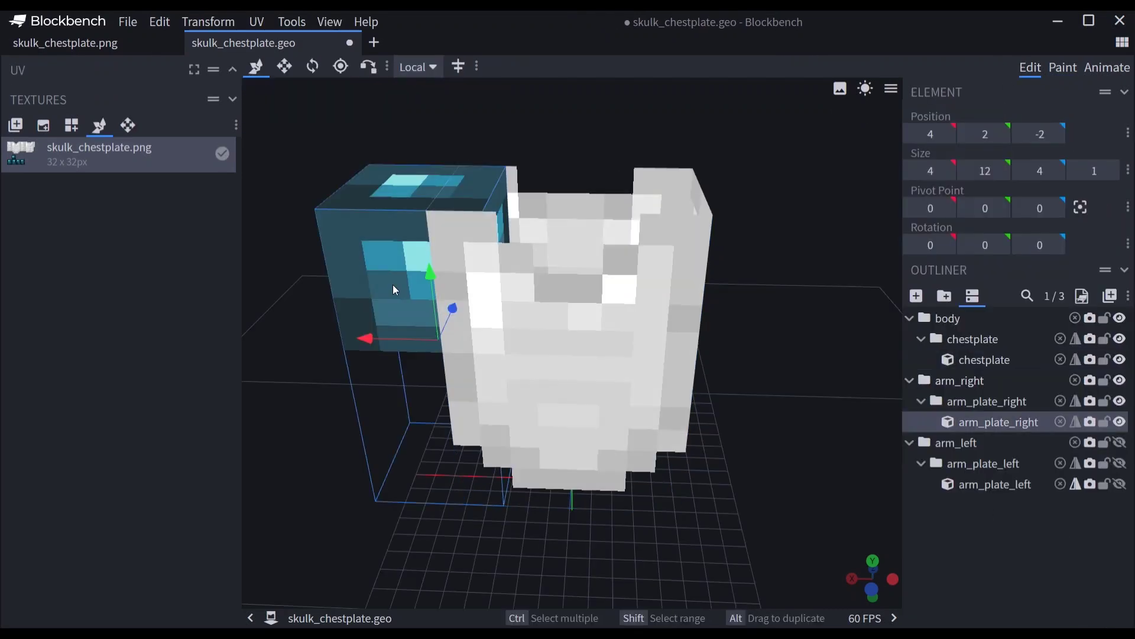
drag(365, 337, 294, 335)
drag(769, 334, 823, 302)
key(s)
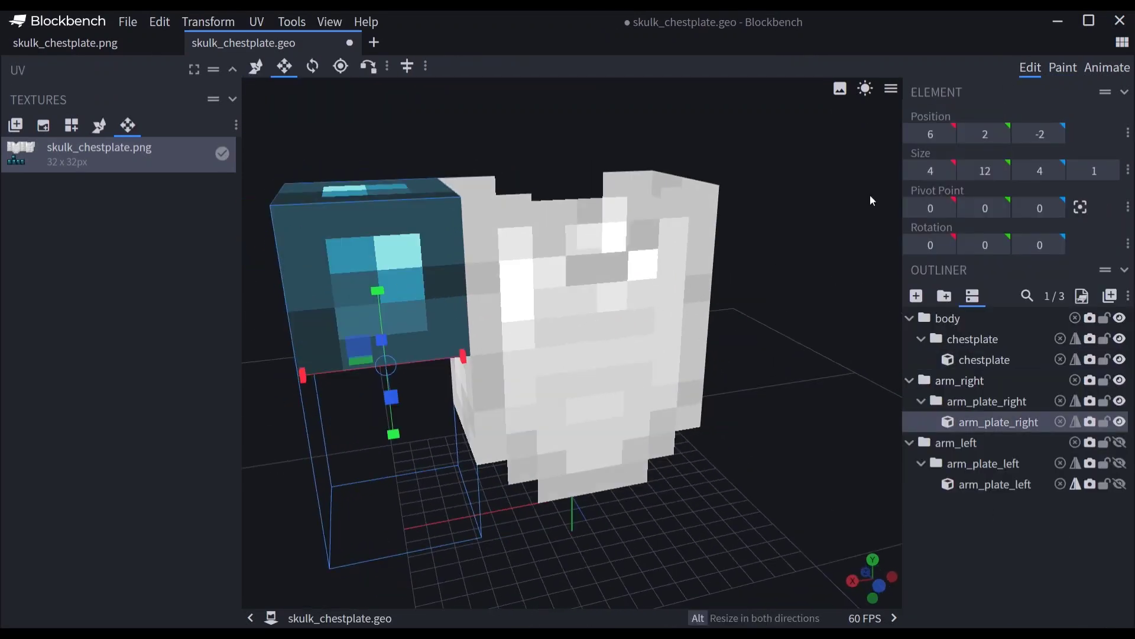
Paint the edge pixels along both sides of the chestplate's front with #133440
click(1063, 67)
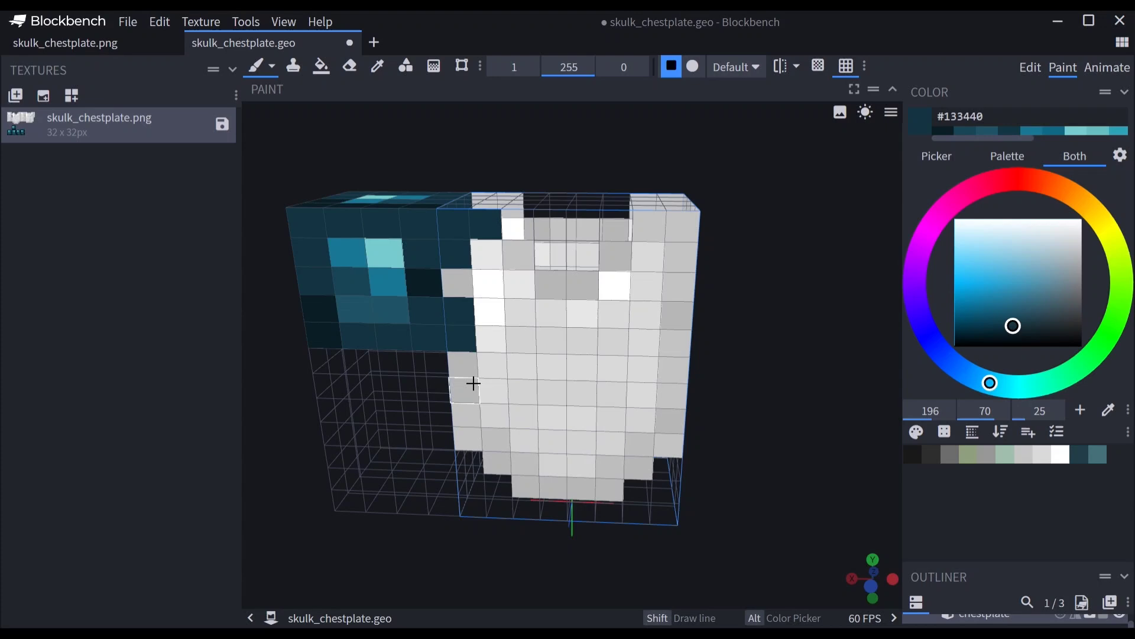
drag(474, 384, 472, 440)
click(669, 445)
drag(676, 400, 677, 343)
Paint the side and bottom edge pixels of the chestplate's back with #133440
mouse_move(679, 288)
mouse_down()
mouse_move(654, 226)
mouse_move(491, 230)
mouse_move(486, 293)
mouse_up()
drag(486, 352, 490, 379)
drag(493, 456, 564, 483)
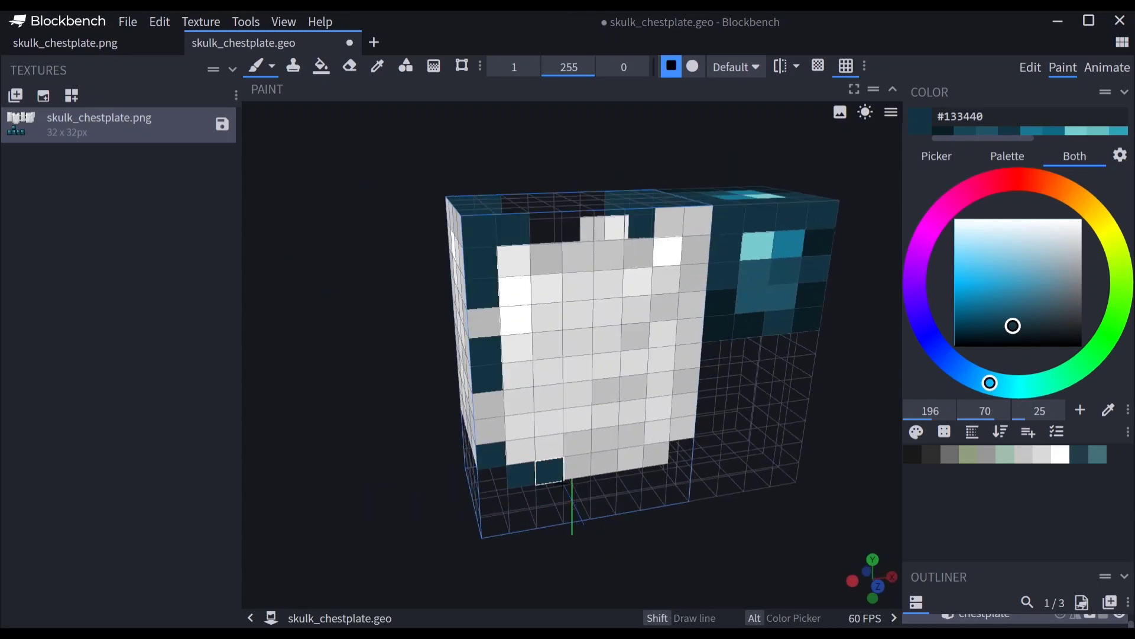
click(657, 454)
drag(684, 427, 686, 404)
drag(687, 358, 693, 306)
click(698, 221)
Paint the edge pixels of the chestplate's left side panel and nearby outline pixels with #133440
drag(400, 261, 514, 251)
drag(628, 359, 624, 415)
drag(548, 466, 511, 441)
drag(509, 360, 510, 332)
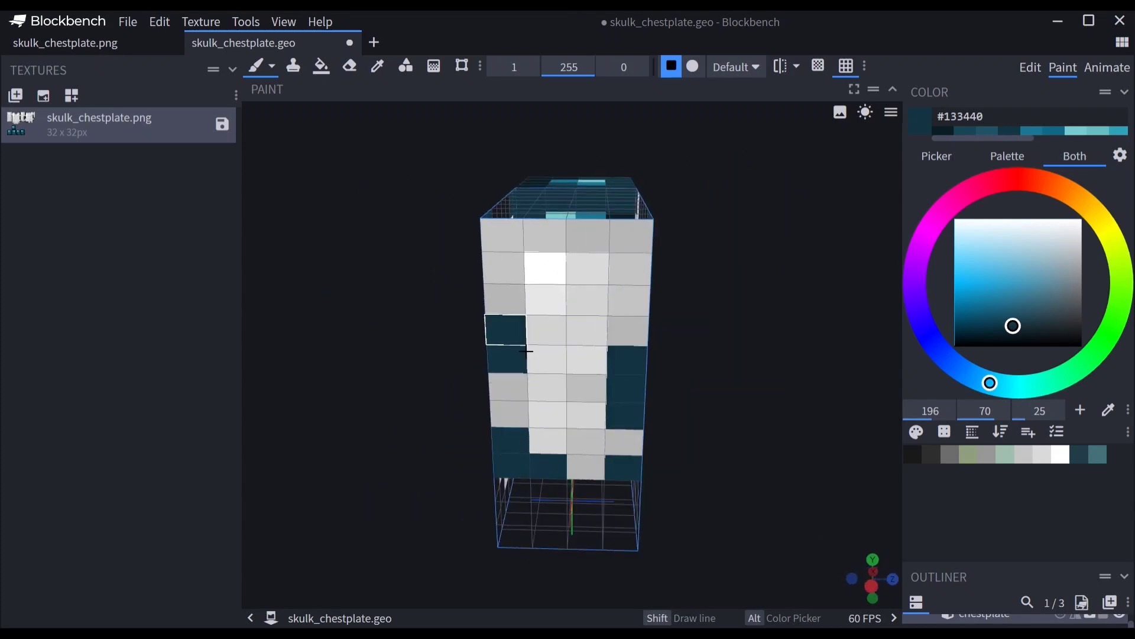
drag(545, 236, 504, 268)
drag(630, 268, 628, 300)
drag(700, 256, 875, 243)
drag(518, 451, 516, 393)
click(513, 236)
Move the right arm plate backward along Z to uncover the chestplate's right side panel
click(1031, 68)
click(412, 397)
key(v)
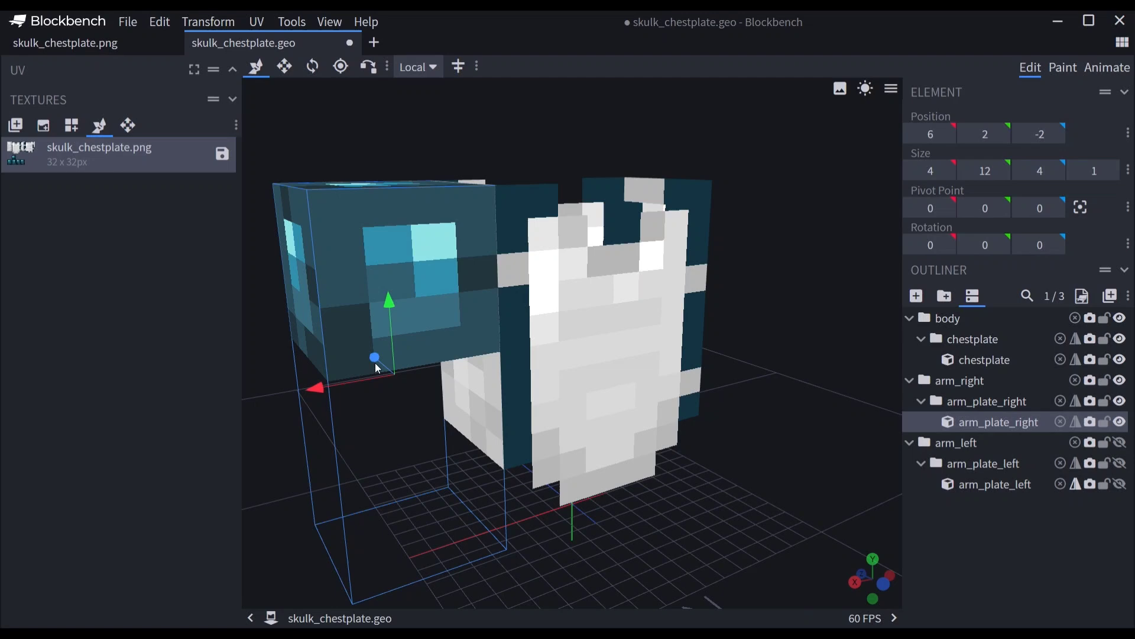
drag(375, 360, 319, 315)
drag(763, 237, 813, 228)
Paint the edge pixels of the chestplate's right side panel with #133440 and undo the last stroke
click(1063, 67)
drag(470, 216, 447, 244)
drag(523, 283, 522, 249)
click(451, 300)
drag(524, 347, 524, 407)
drag(459, 459, 478, 440)
key(ctrl+z)
Sample #091d24 from the arm plate and paint the front's neckline, edge accents and lower hem with it
mouse_move(709, 309)
mouse_down()
mouse_move(672, 317)
mouse_move(692, 331)
mouse_up()
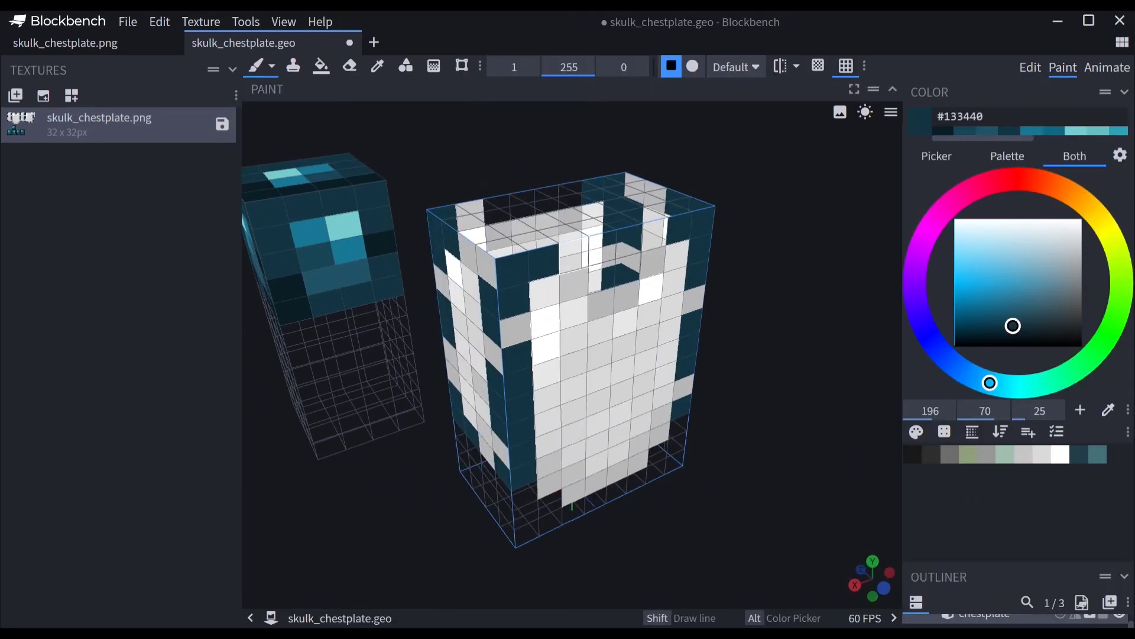
alt+click(294, 307)
click(515, 331)
click(653, 263)
drag(573, 295, 627, 298)
drag(772, 255, 725, 238)
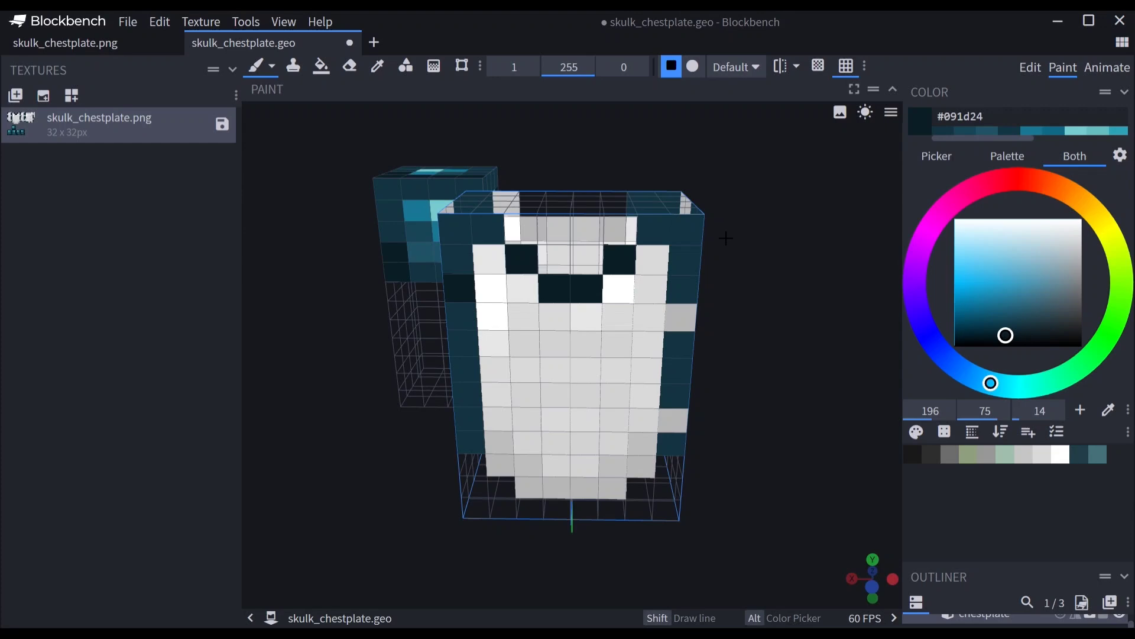
click(680, 318)
mouse_move(673, 420)
mouse_down()
mouse_move(571, 497)
mouse_move(498, 442)
mouse_up()
Add #091d24 accent pixels along the top and edge of the chestplate's right side panel
drag(378, 449, 611, 437)
click(609, 312)
drag(612, 214, 565, 213)
Paint the chestplate back's neckline, hem and scattered accent pixels with #091d24
drag(414, 313, 532, 307)
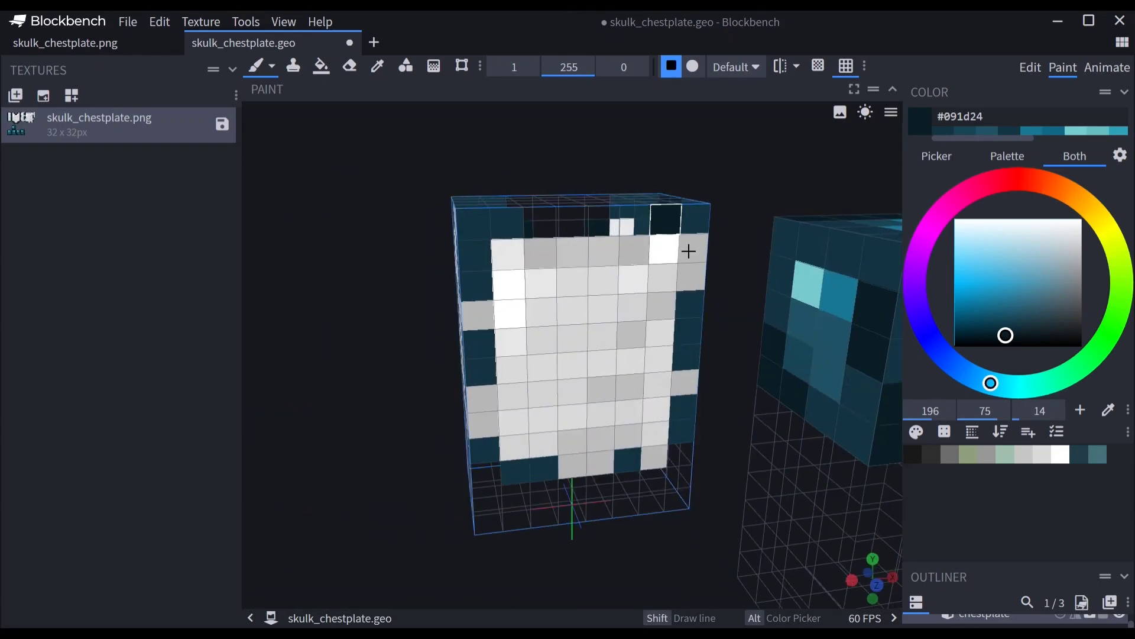
drag(635, 251, 540, 254)
click(478, 316)
click(490, 424)
click(654, 457)
mouse_move(572, 466)
mouse_down()
mouse_move(601, 463)
mouse_move(573, 442)
mouse_up()
drag(602, 389, 630, 386)
drag(631, 335, 661, 306)
Paint the remaining top, edge and bottom accent pixels of the chestplate's left side panel with #091d24
drag(420, 272, 527, 278)
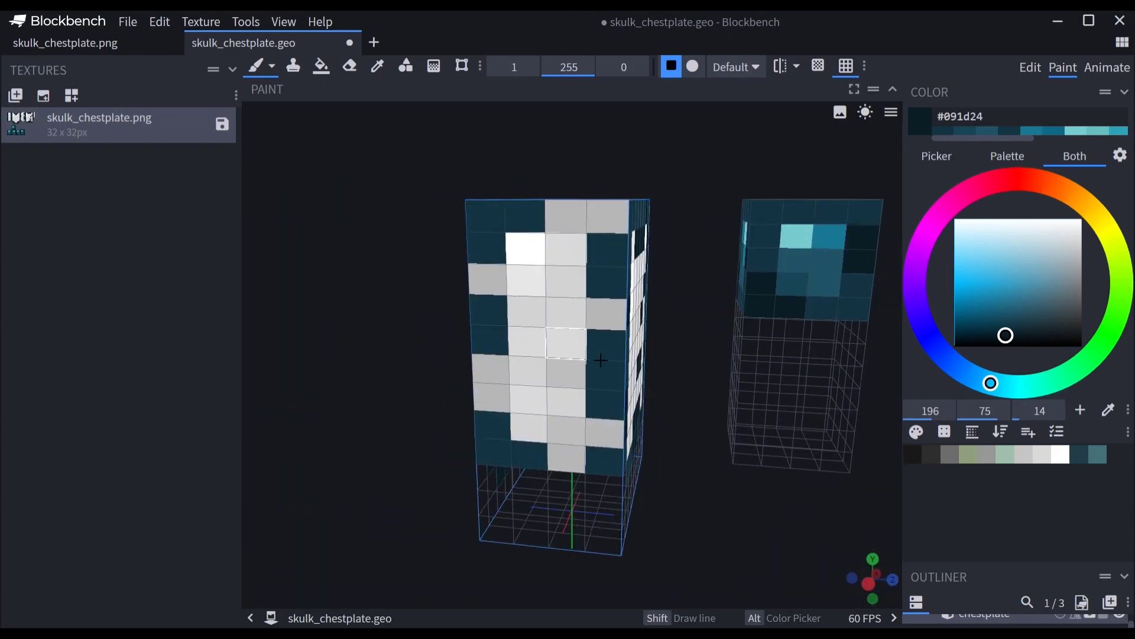
drag(566, 458, 605, 433)
click(490, 290)
drag(566, 217, 607, 216)
Paint two inner accent pixels on the lower part of the right side panel with #091d24
drag(426, 301, 577, 314)
mouse_move(828, 236)
mouse_down()
mouse_move(847, 299)
mouse_move(946, 242)
mouse_up()
click(554, 364)
click(553, 423)
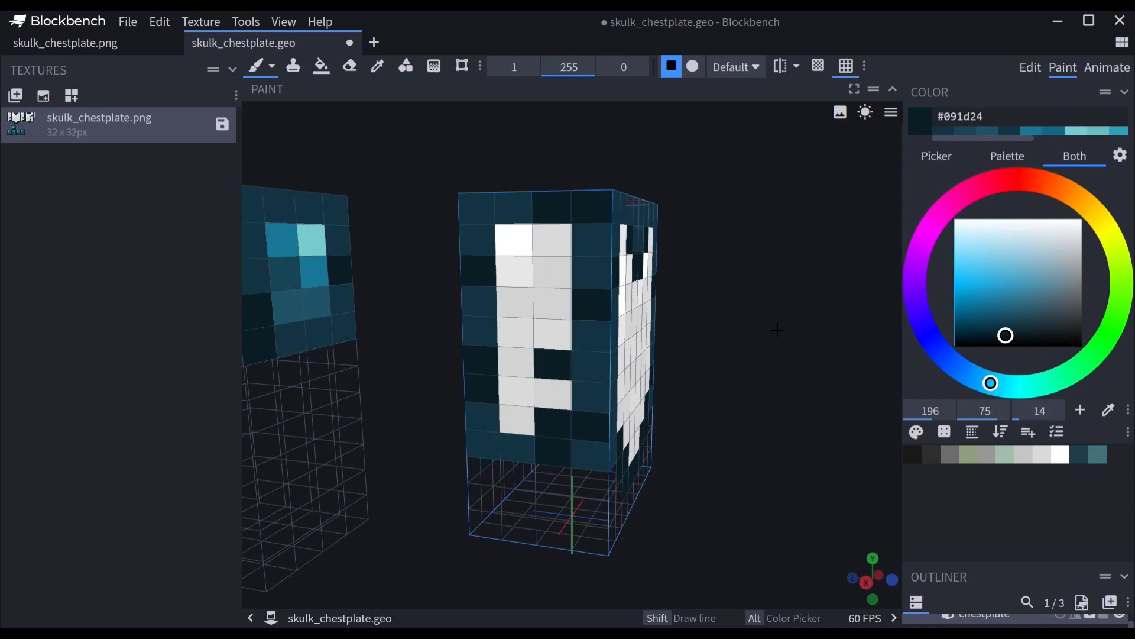
Sample #76cbcd from the arm plate's highlight and paint a highlight pixel on the chestplate's upper front
drag(778, 329, 660, 348)
drag(709, 177, 712, 182)
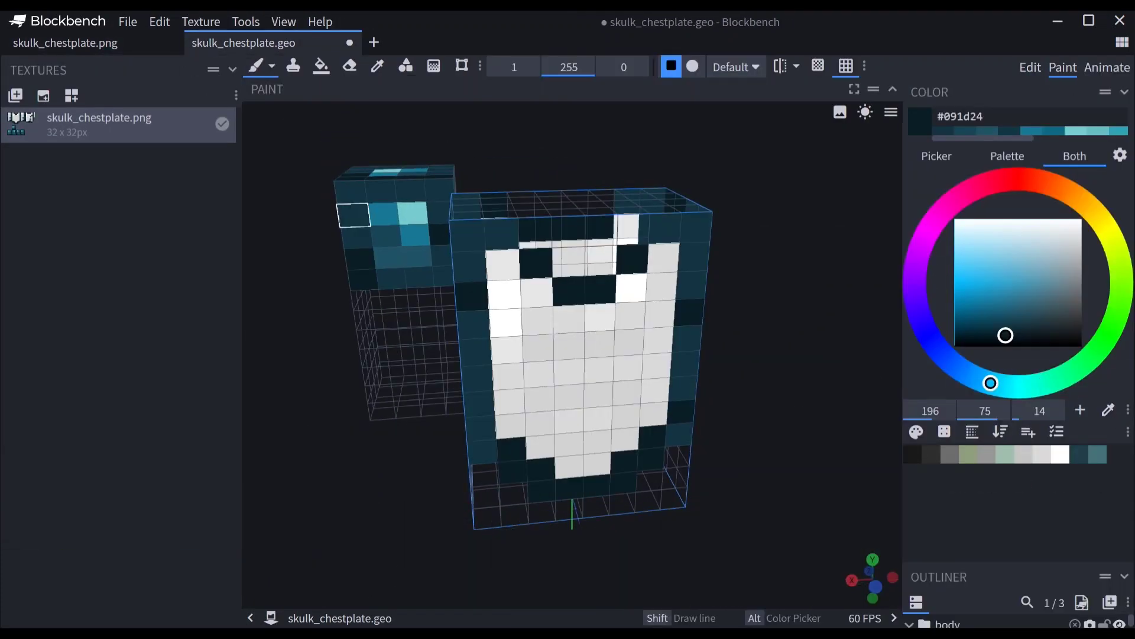
alt+click(413, 214)
click(503, 264)
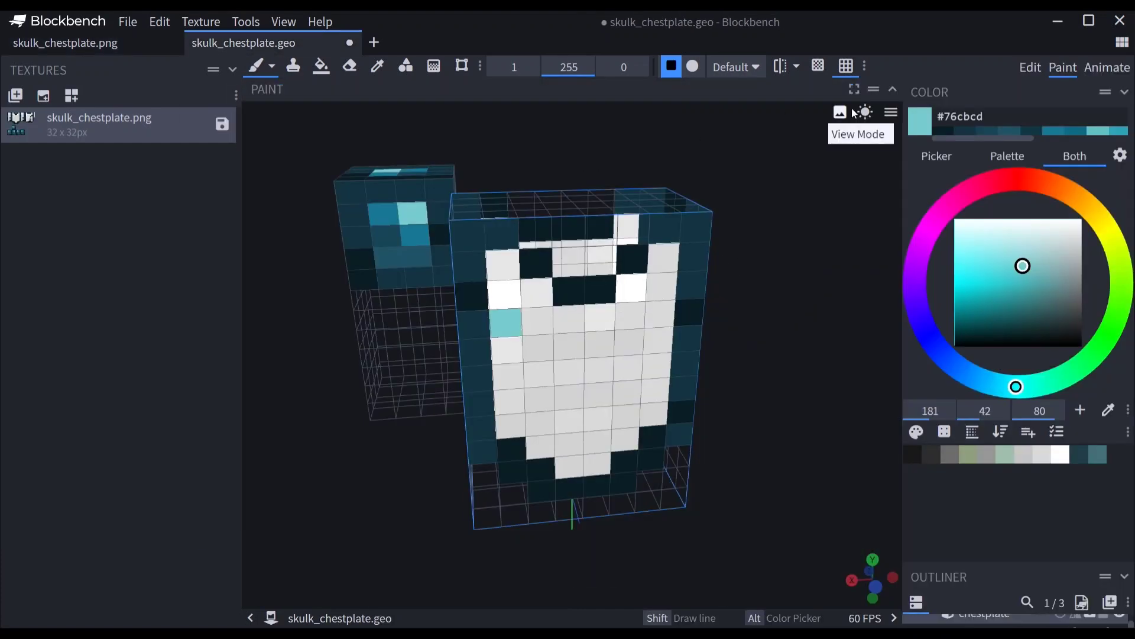
Paint the upper chest highlight pixels on both sides of the front with bright cyan shades, including #78e2e6 and #78e6df
click(1099, 131)
click(637, 291)
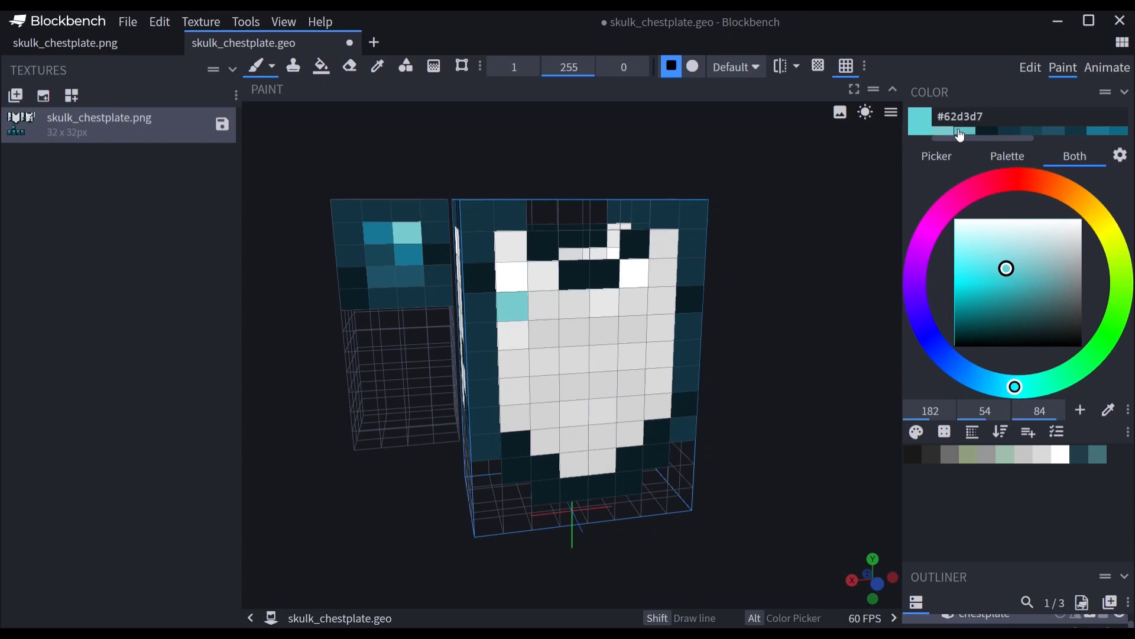
click(1021, 287)
click(995, 259)
click(634, 275)
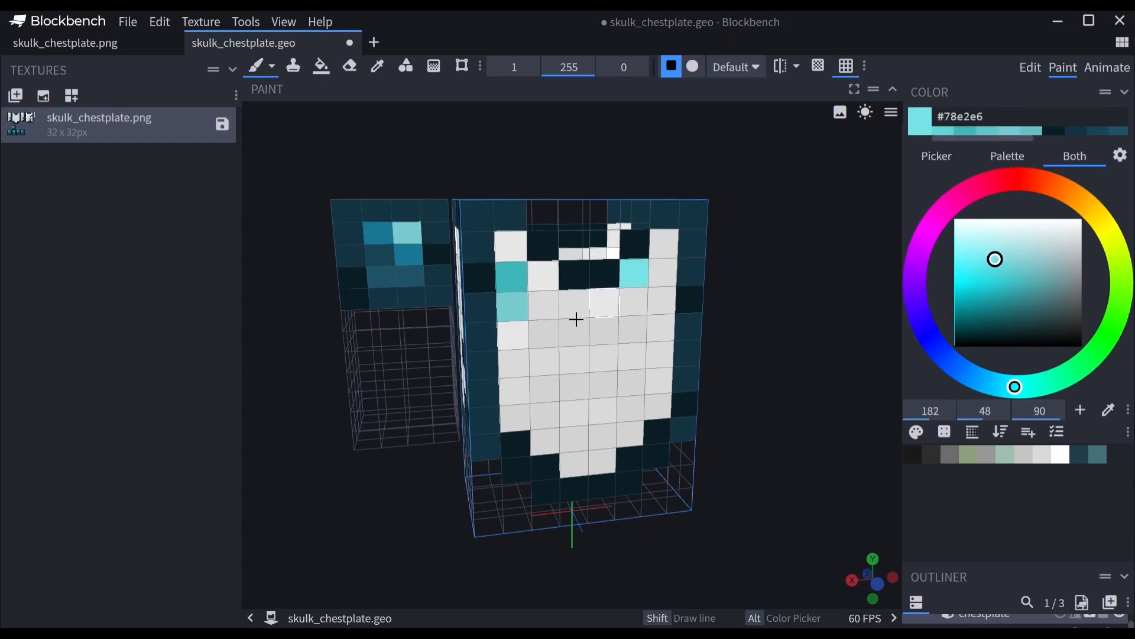
click(514, 306)
drag(873, 188, 862, 193)
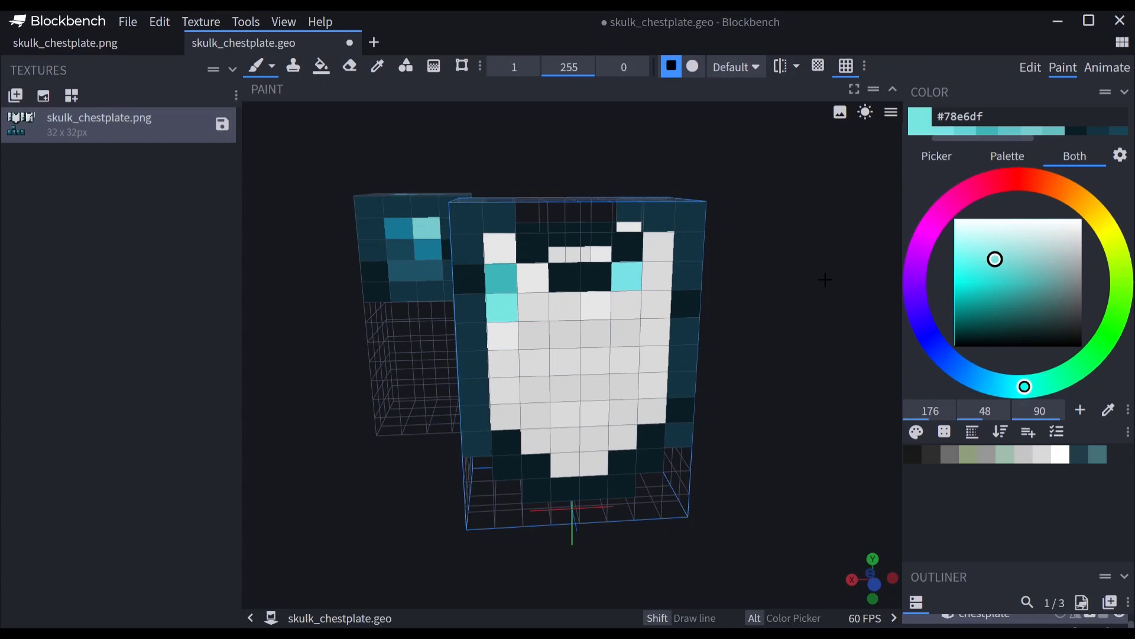
drag(679, 174, 687, 177)
click(636, 286)
Sample #174454 from the arm plate, paint two horizontal bands across the front with it, and undo the extra lower band
click(67, 43)
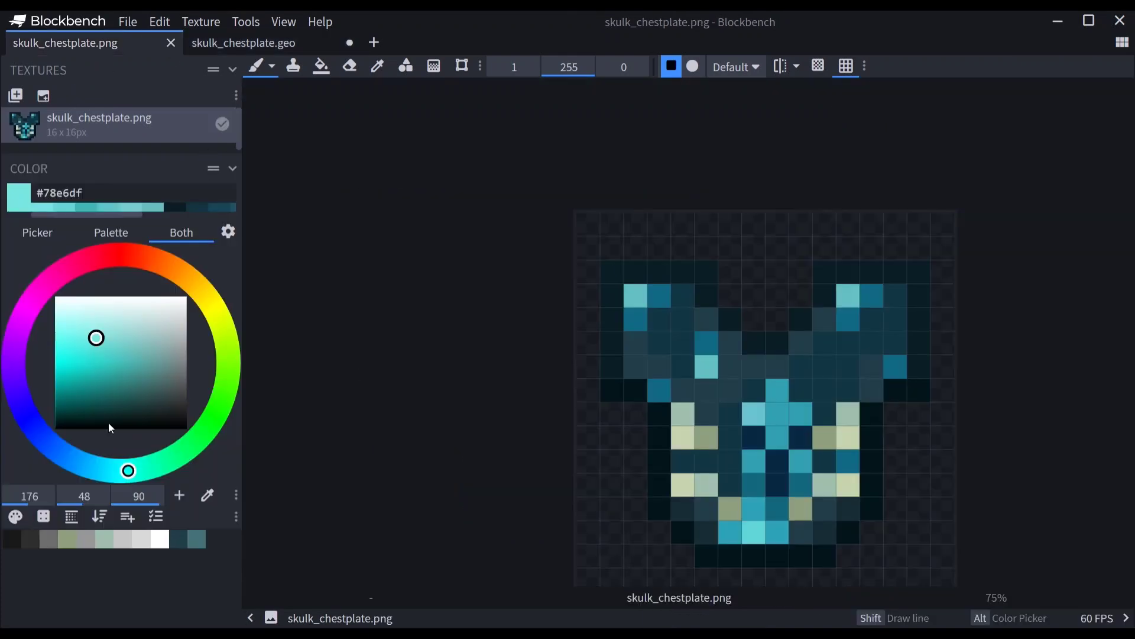
click(224, 44)
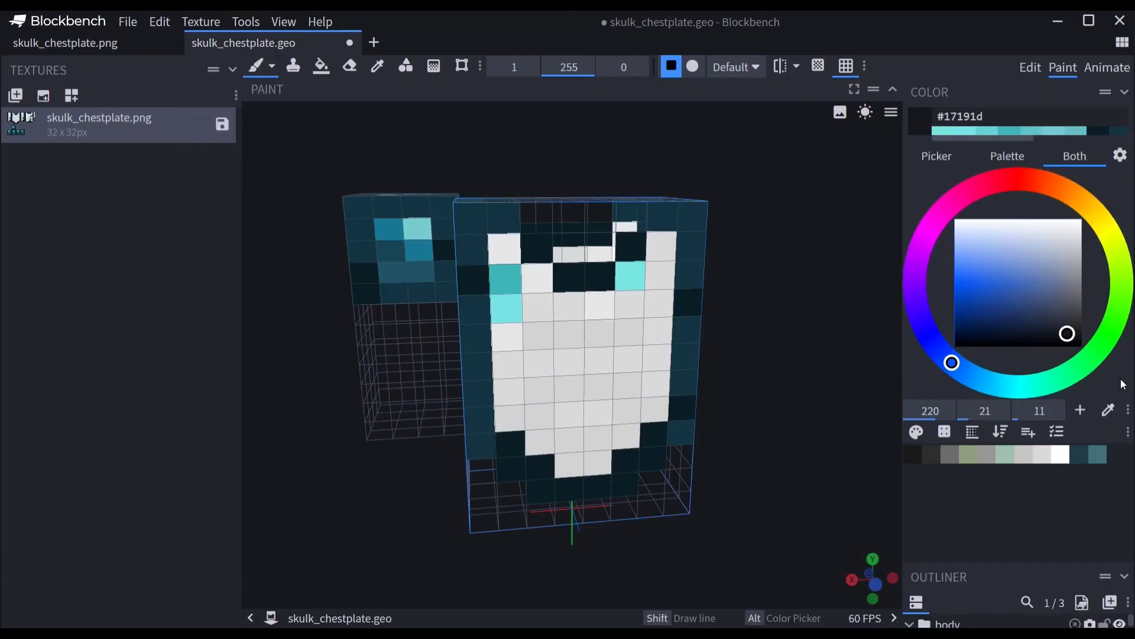
alt+click(391, 251)
drag(537, 335, 628, 331)
drag(538, 391, 600, 388)
click(627, 385)
drag(508, 417, 654, 408)
key(ctrl+z)
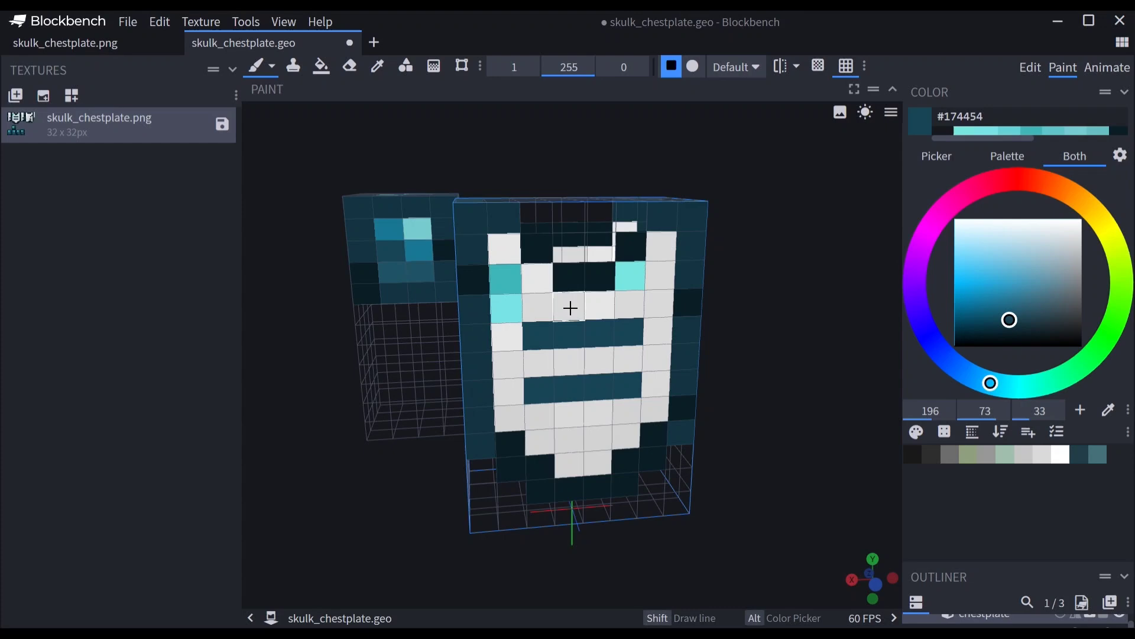
Adjust the colour to #113e4e and paint the lower chest rows and nearby side pixels of the front
drag(751, 455, 751, 444)
drag(1002, 324, 1000, 323)
drag(655, 406, 539, 408)
drag(763, 319, 793, 314)
drag(662, 350, 663, 323)
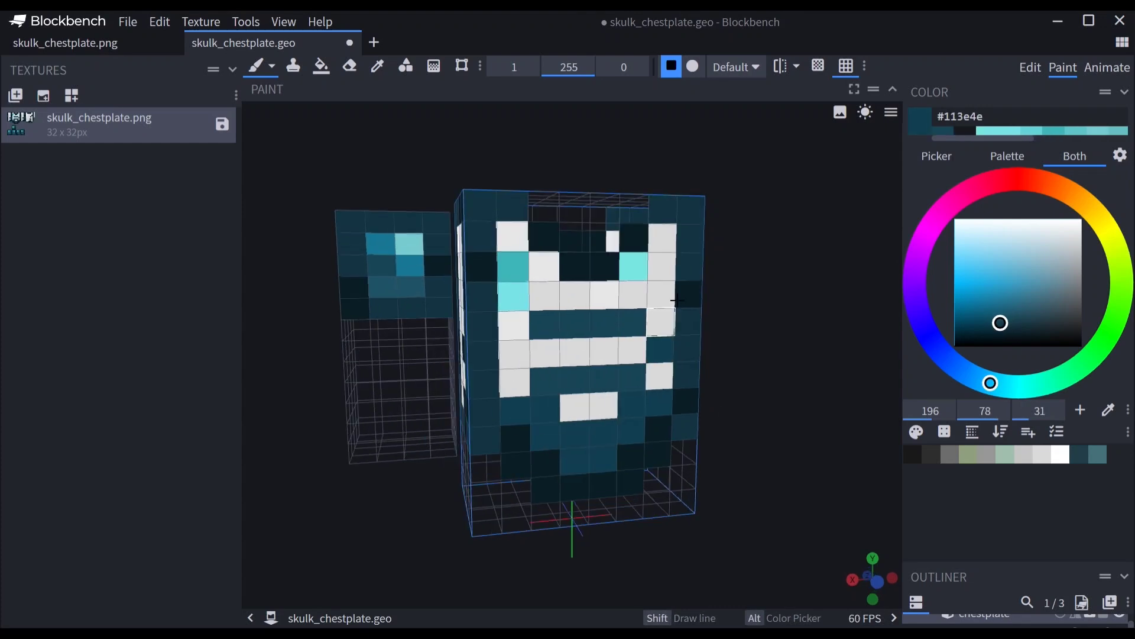
Undo the recent dark teal strokes on the lower rows of the chestplate's front
drag(819, 280, 792, 281)
key(ctrl+z)
key(ctrl+z)
key(ctrl+z)
key(ctrl+z)
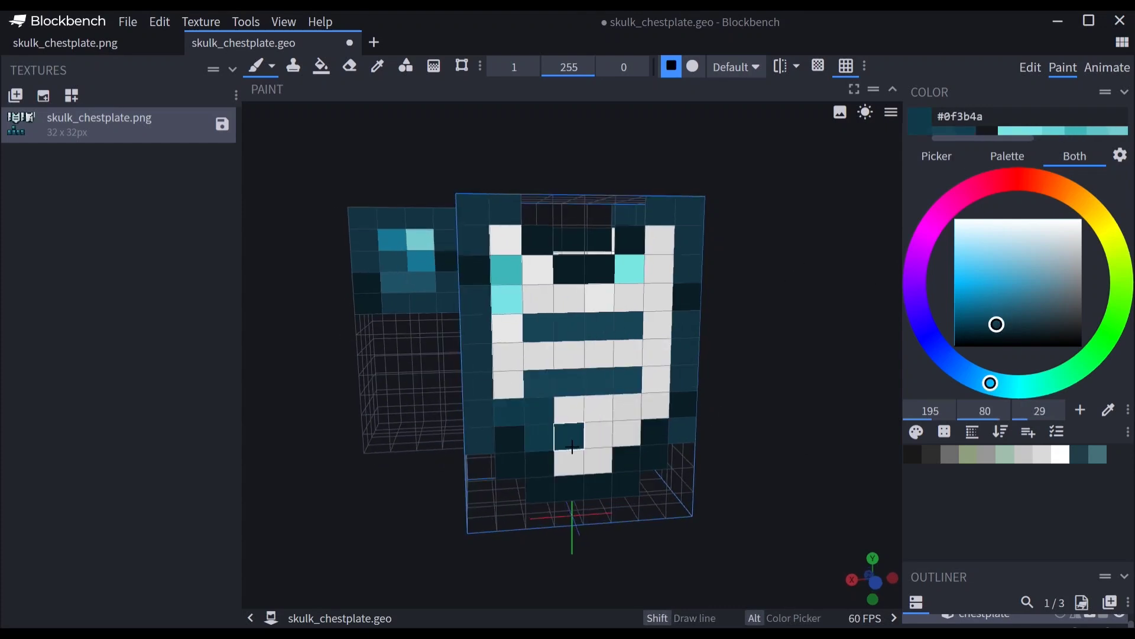
key(ctrl+z)
Paint the front's chest rows and side pixels in brighter blues, including #105770 and #1e82a6, sampling one from the arm plate
click(986, 315)
mouse_move(572, 447)
mouse_down()
mouse_move(655, 407)
mouse_move(508, 411)
mouse_up()
key(ctrl+z)
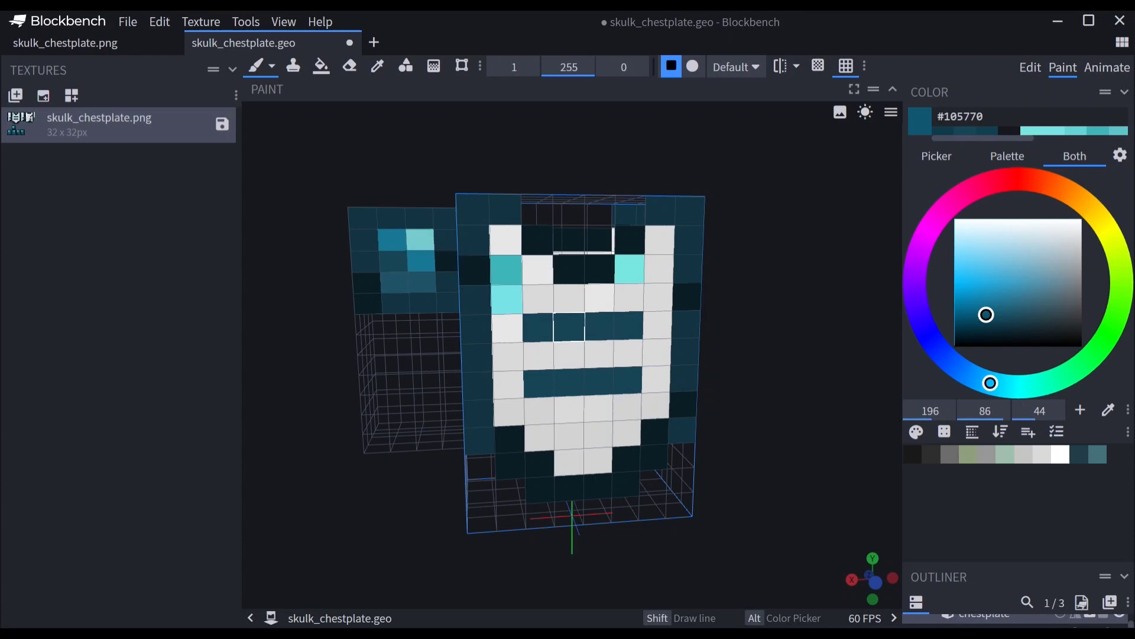
alt+click(421, 261)
drag(538, 299, 538, 269)
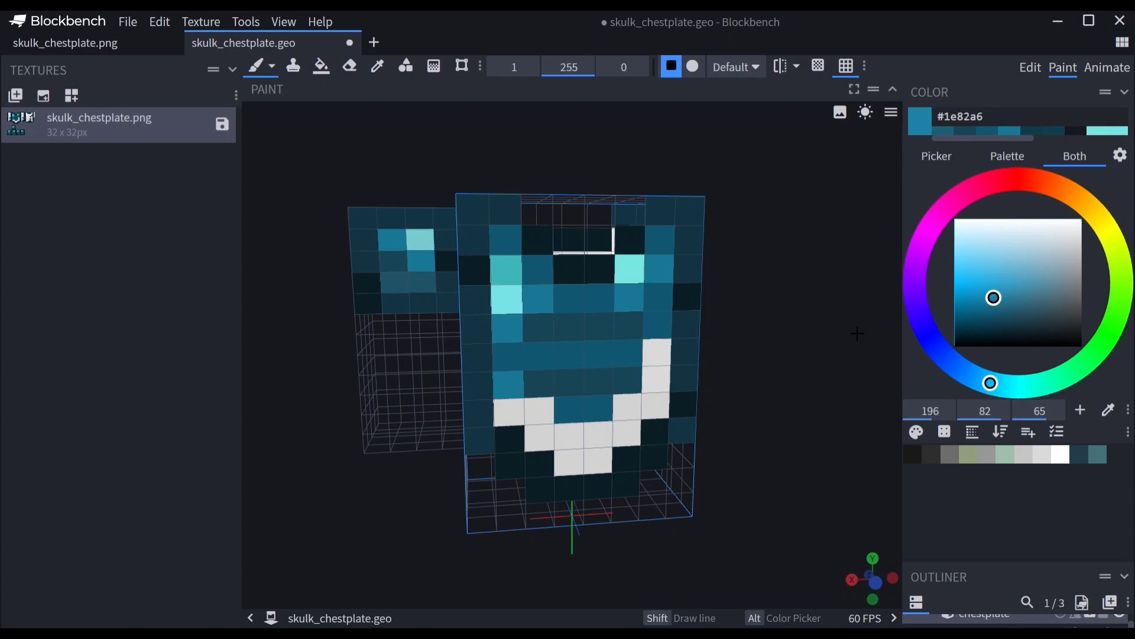
Undo the trial stroke on the lower front and fill the remaining white edge pixels with dark teal
drag(664, 407, 569, 461)
key(ctrl+z)
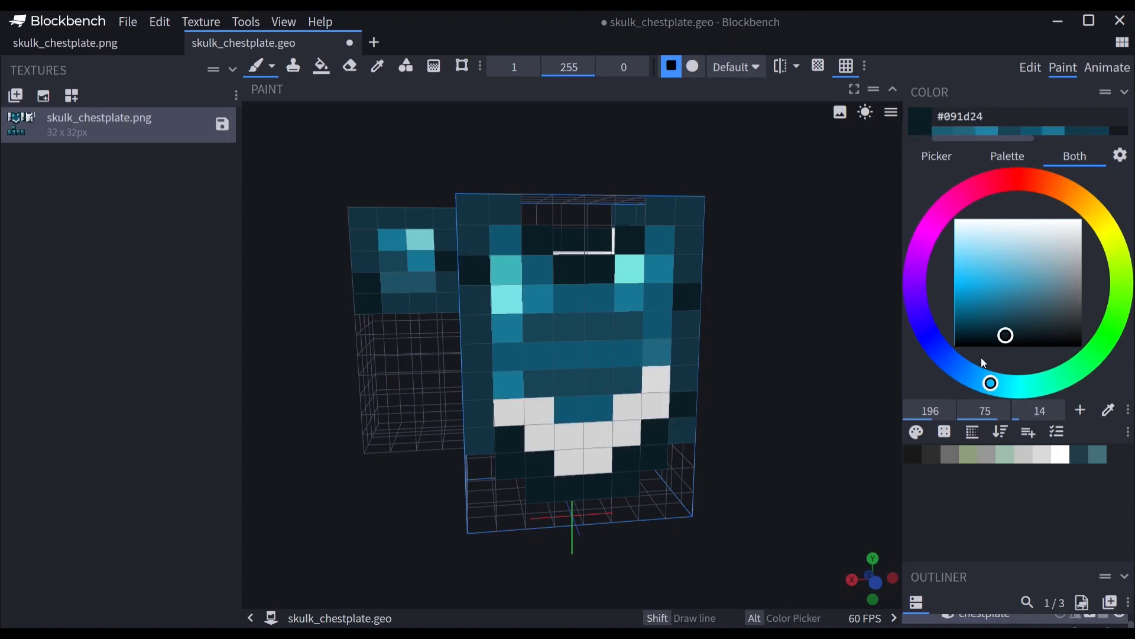
click(996, 323)
mouse_move(656, 380)
mouse_down()
mouse_move(634, 434)
mouse_move(510, 411)
mouse_up()
Sample #174454 and paint two horizontal bands and the lower pixels on the chestplate's back
mouse_move(774, 204)
mouse_down()
mouse_move(761, 236)
mouse_move(706, 260)
mouse_move(237, 237)
mouse_up()
alt+click(680, 349)
drag(736, 343, 485, 308)
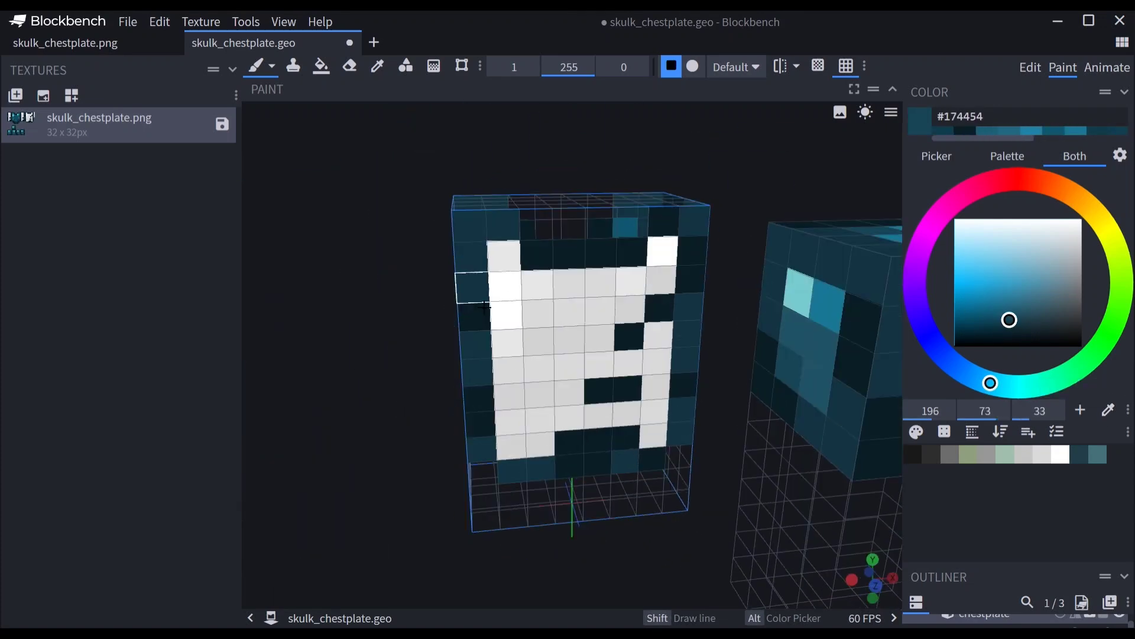
Darken the colour to #102f3a and shade the ends of the back's bands and nearby pixels
drag(1068, 411, 1029, 412)
drag(627, 388, 599, 391)
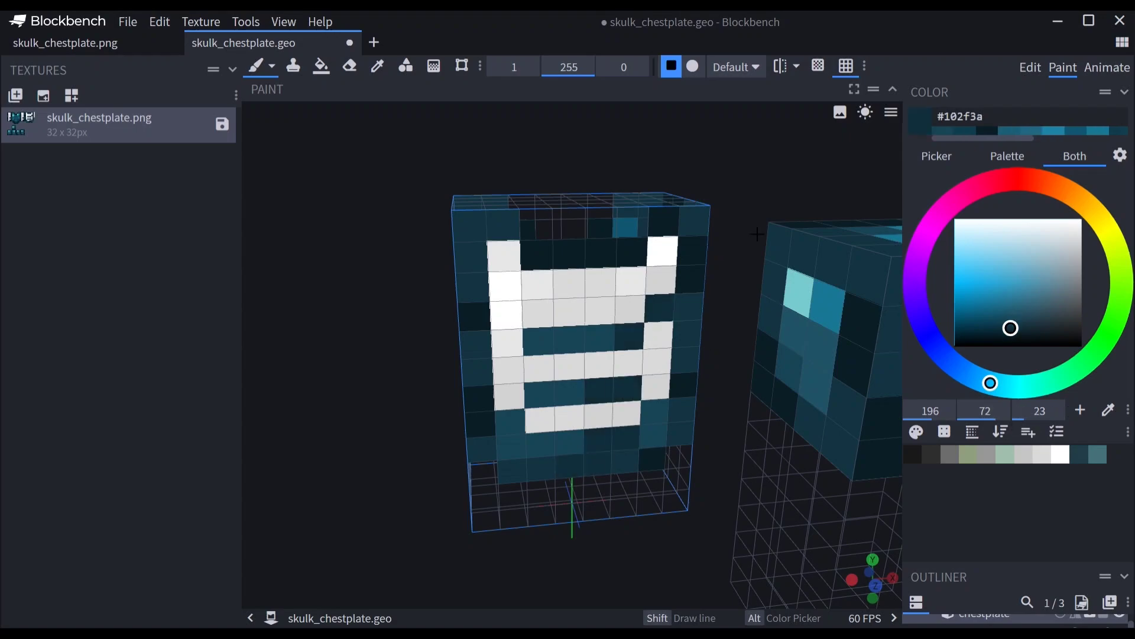
drag(757, 234, 932, 203)
click(637, 348)
click(638, 405)
mouse_move(757, 355)
mouse_down()
mouse_move(970, 349)
mouse_move(541, 307)
mouse_up()
click(586, 413)
Toggle the model's shading to compare how the painted colours look
click(865, 113)
mouse_move(774, 177)
mouse_down()
mouse_move(687, 170)
mouse_move(846, 178)
mouse_up()
click(865, 113)
Sample cyan shades from the front's highlights and paint highlight pixels on both sides of the upper back
mouse_move(709, 180)
mouse_down()
mouse_move(337, 176)
mouse_move(408, 183)
mouse_up()
click(1107, 410)
click(502, 284)
drag(757, 236, 414, 236)
click(1107, 410)
click(661, 279)
drag(745, 207, 414, 225)
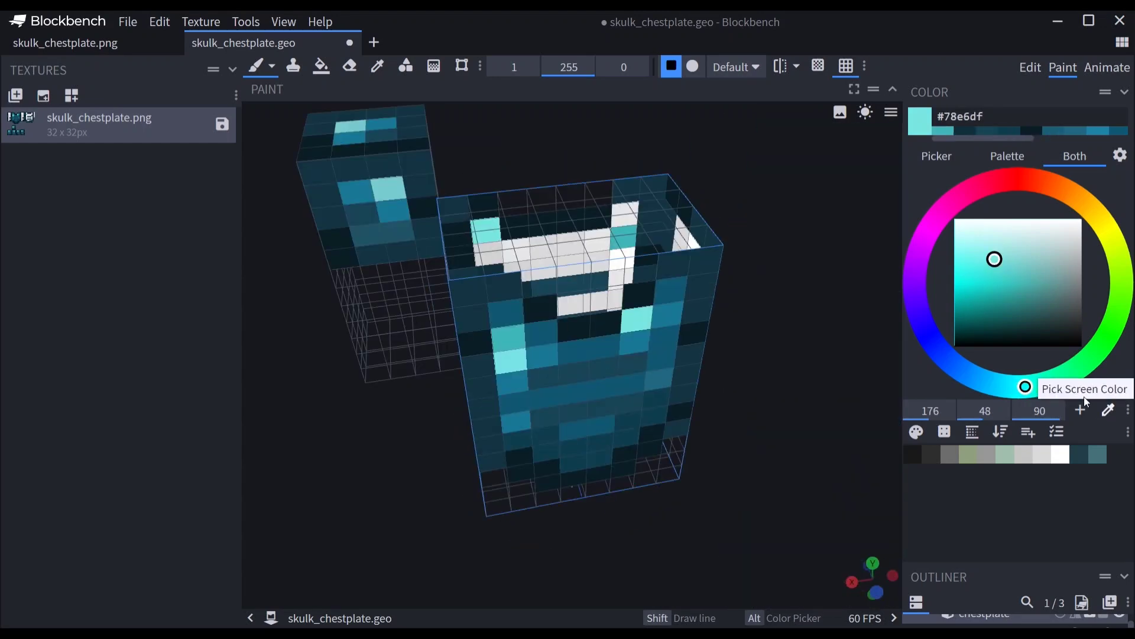
Sample #78e6df and #187794 from the front, paint more highlight pixels on the upper back, and undo the last one
click(510, 362)
drag(757, 237, 438, 228)
click(1107, 409)
drag(451, 165, 768, 189)
click(1108, 410)
drag(788, 266, 450, 237)
click(524, 242)
click(668, 270)
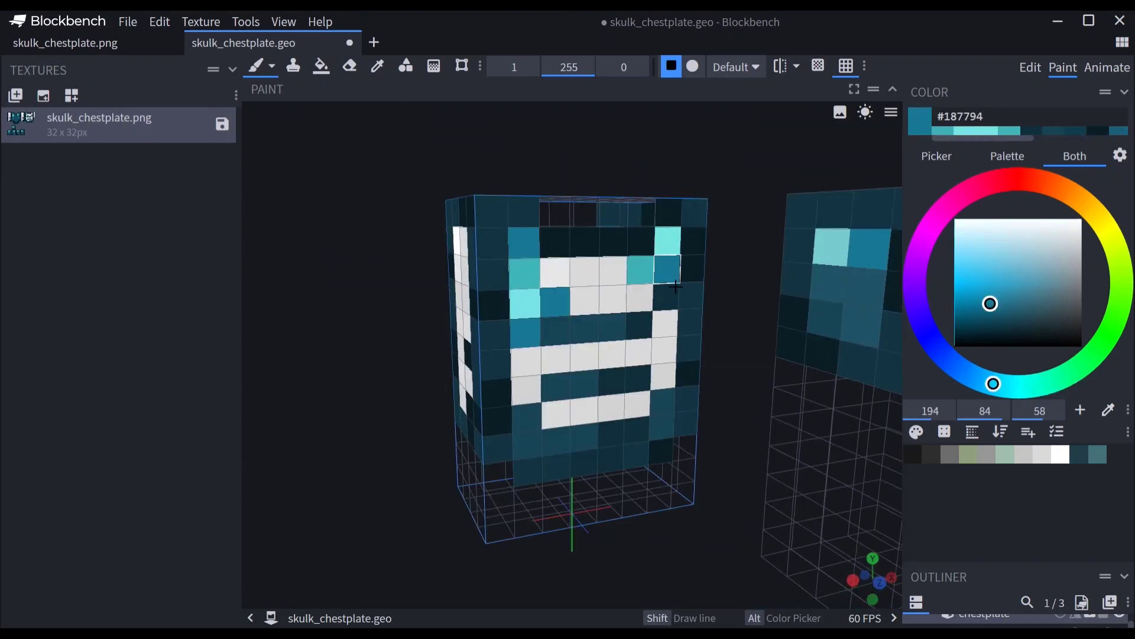
key(ctrl+z)
Fill the remaining white pixels of the back with dark teal shades, including #145062 and #123744
drag(733, 296, 743, 298)
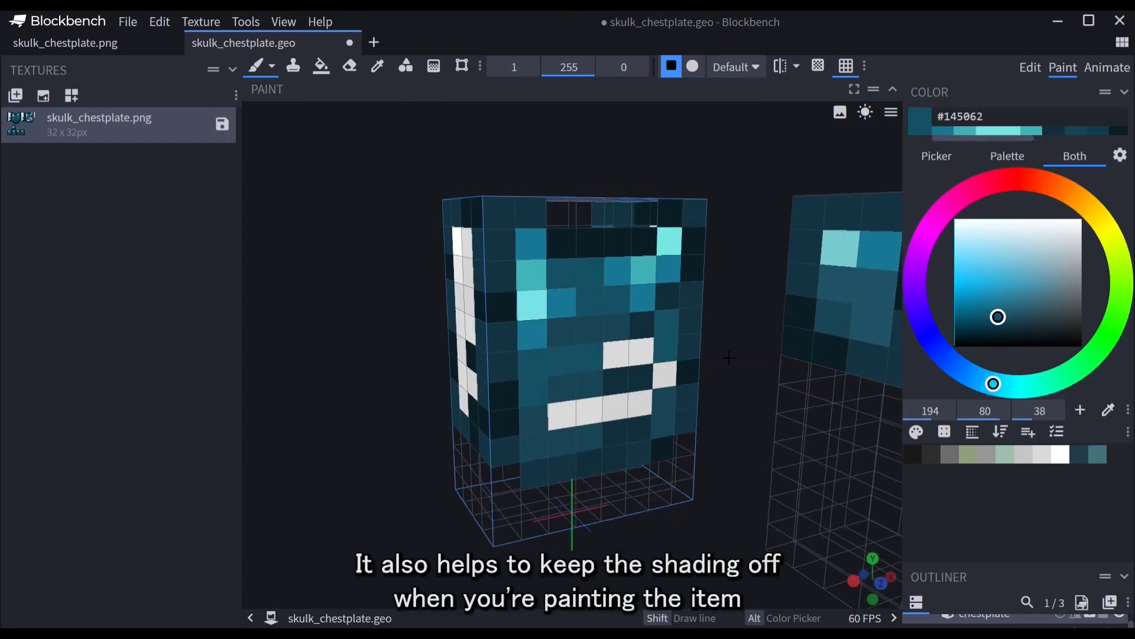
drag(729, 358, 719, 357)
click(1002, 319)
drag(617, 354, 642, 352)
click(664, 373)
drag(640, 404, 562, 416)
drag(393, 356, 347, 356)
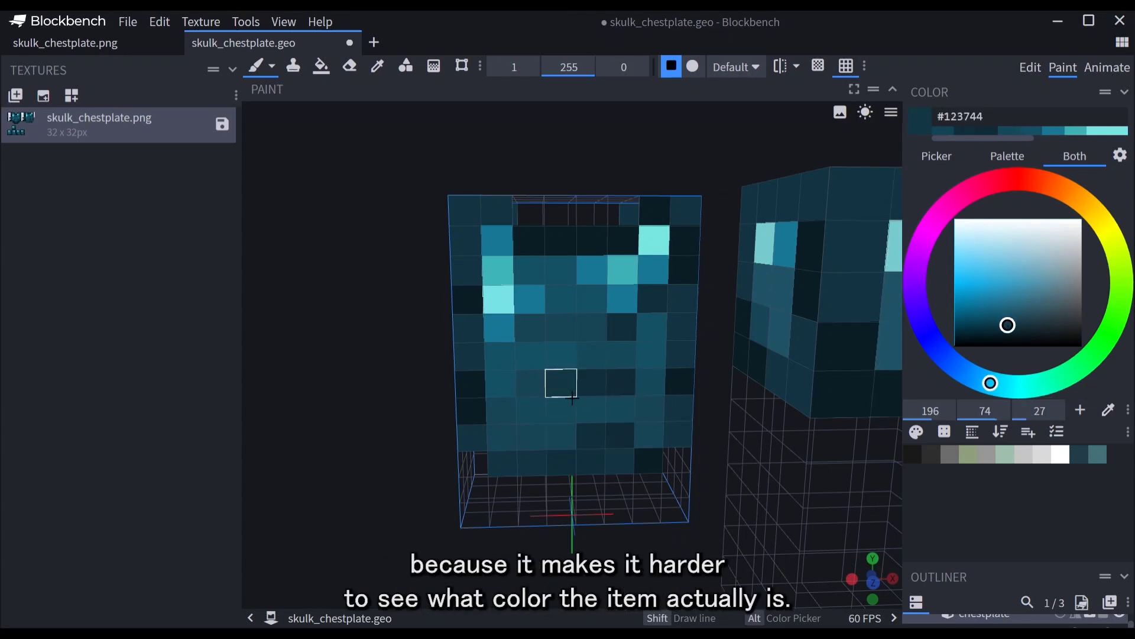
Sample #c5d2ae from the chestplate icon and try rib pixels with it along both sides of the front
drag(361, 292, 787, 279)
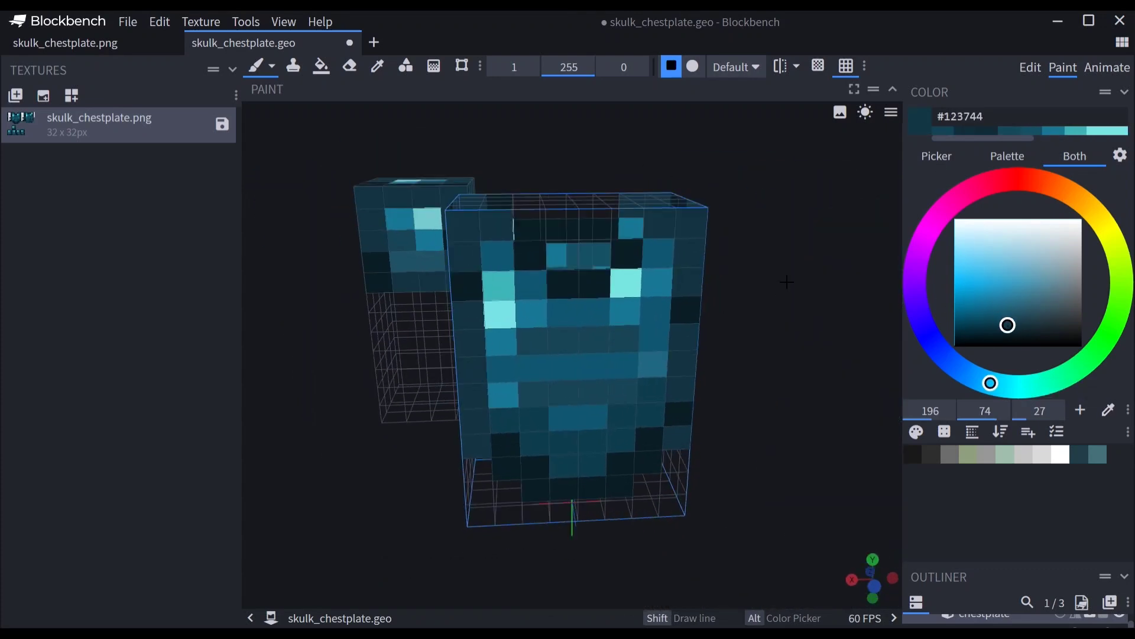
click(65, 42)
click(208, 498)
click(683, 438)
click(243, 43)
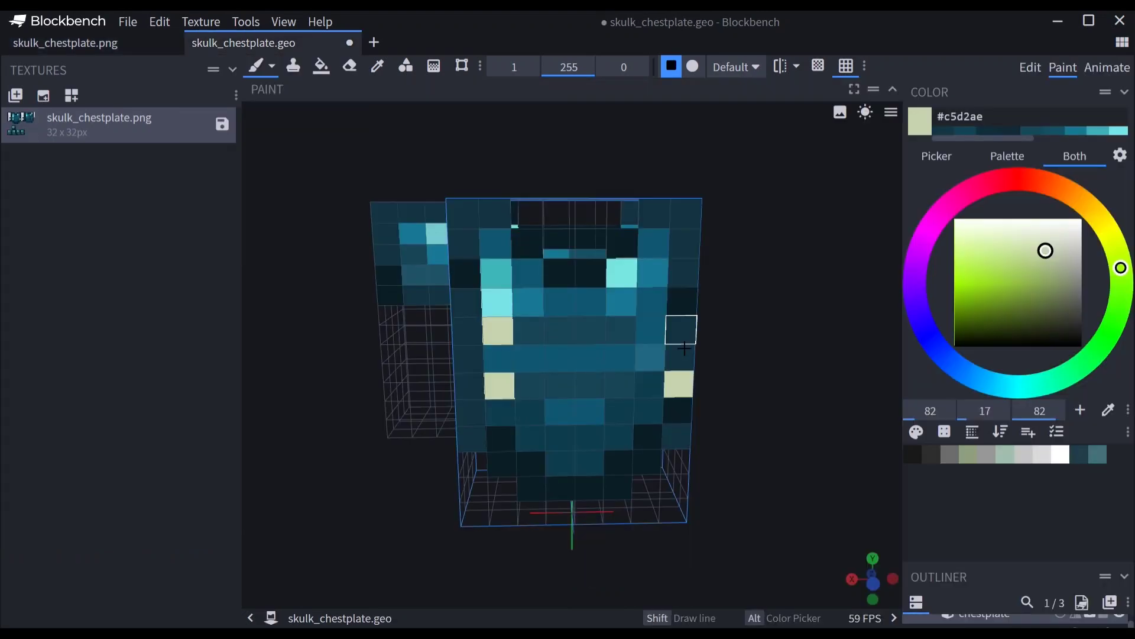
key(ctrl+z)
click(651, 331)
click(649, 385)
Undo the trial rib pixels, sample #9fbfad from the icon, and paint new rib pixels on the front
click(65, 43)
click(707, 435)
click(243, 43)
key(ctrl+z)
key(ctrl+z)
key(ctrl+z)
click(501, 332)
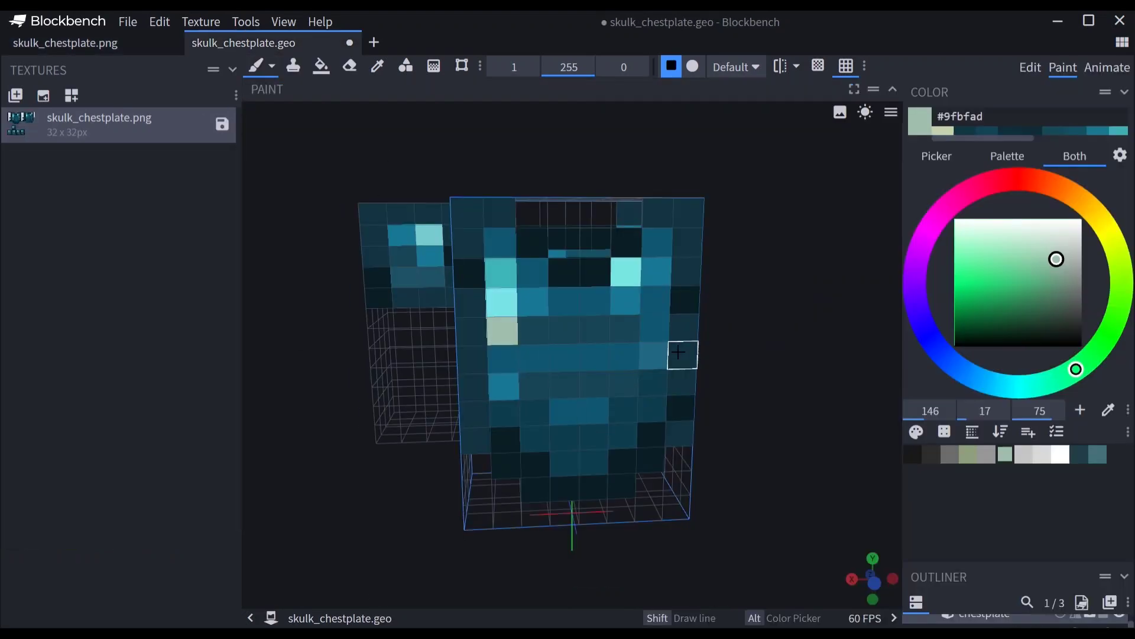
click(655, 328)
click(624, 383)
click(534, 386)
click(943, 130)
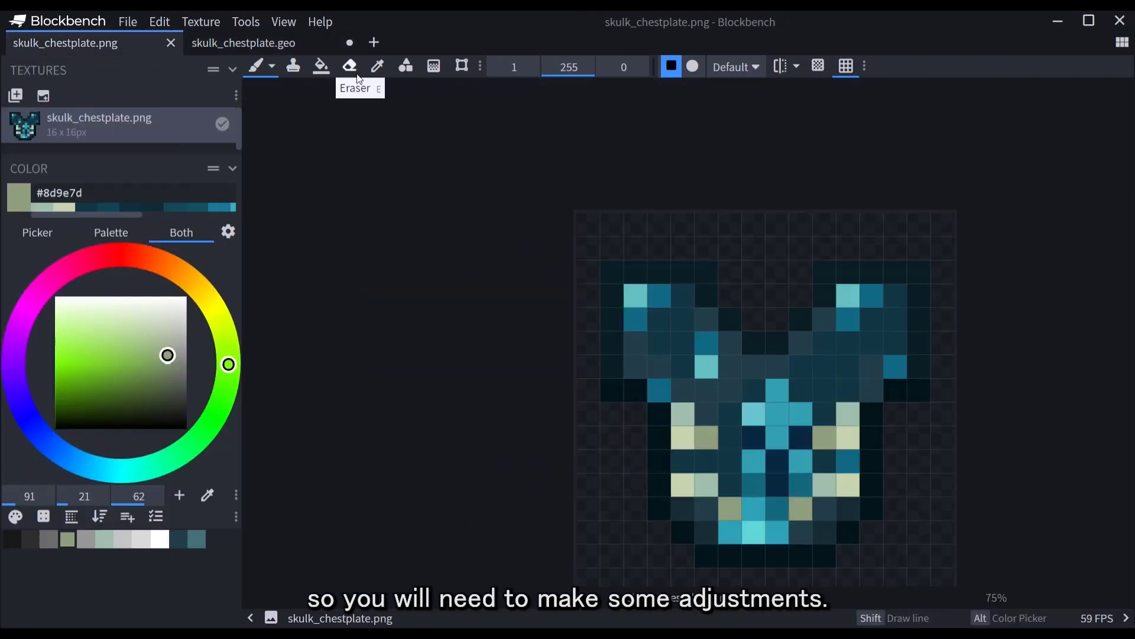
Sample #105770 for the armour model and save the skulk_chestplate.png texture
click(378, 66)
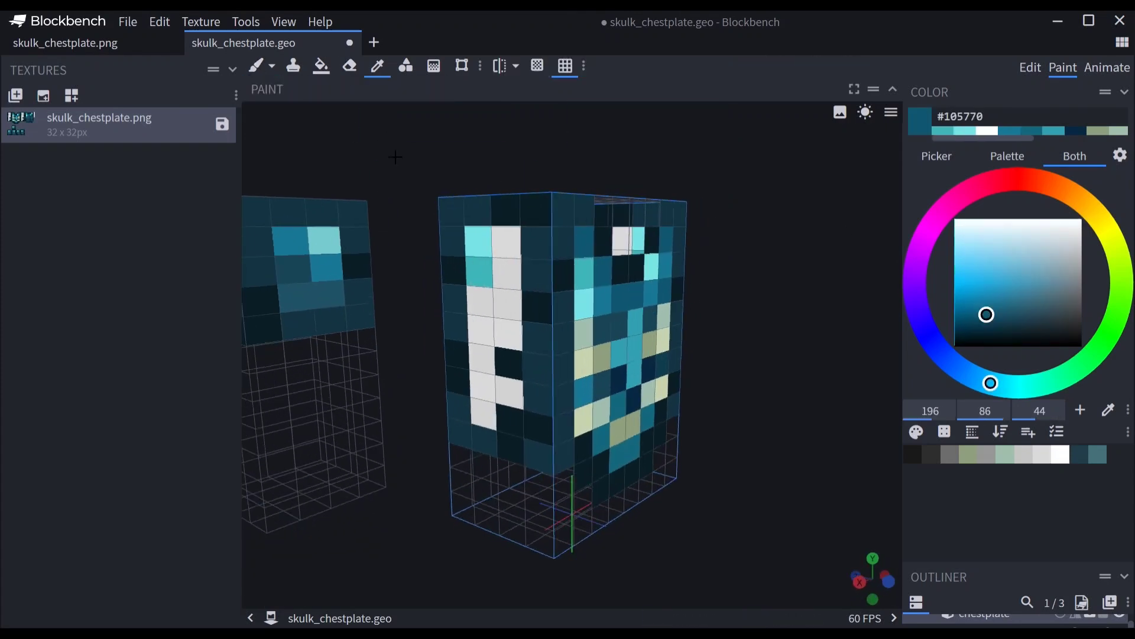
click(222, 124)
click(256, 66)
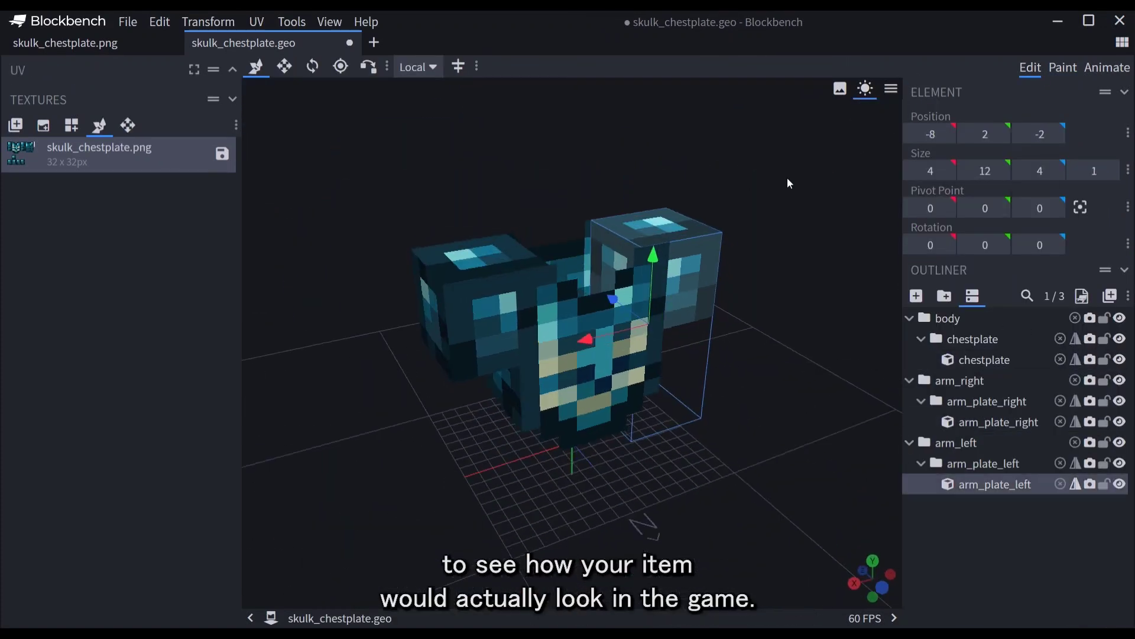
Set the preview scene to Deep Dark and view the finished chestplate from several angles
click(891, 88)
mouse_move(958, 233)
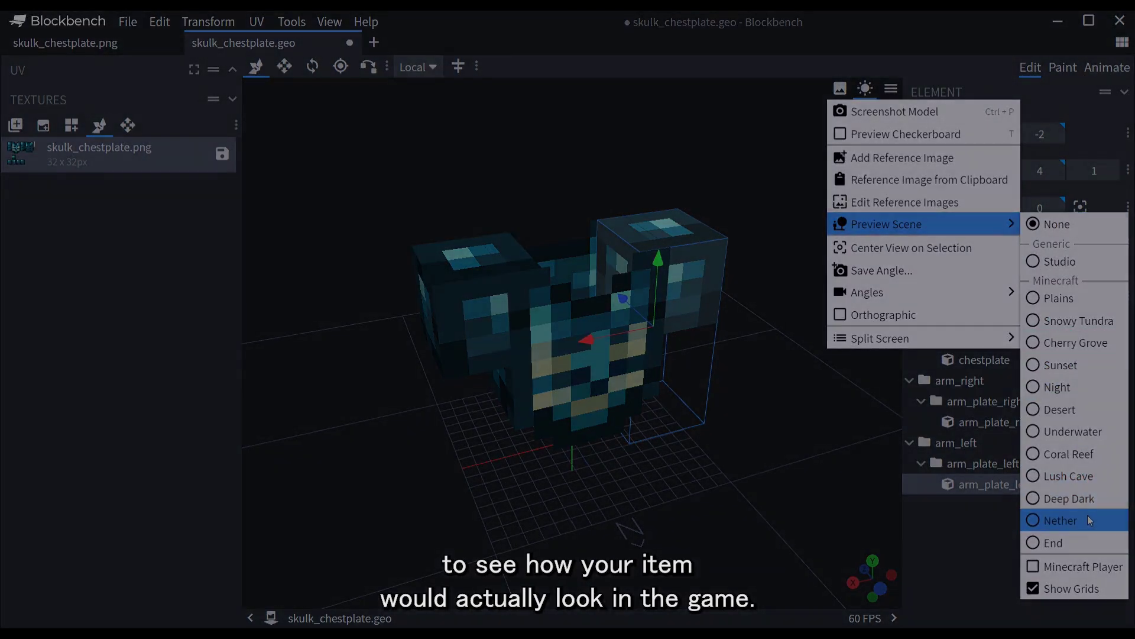
click(1064, 498)
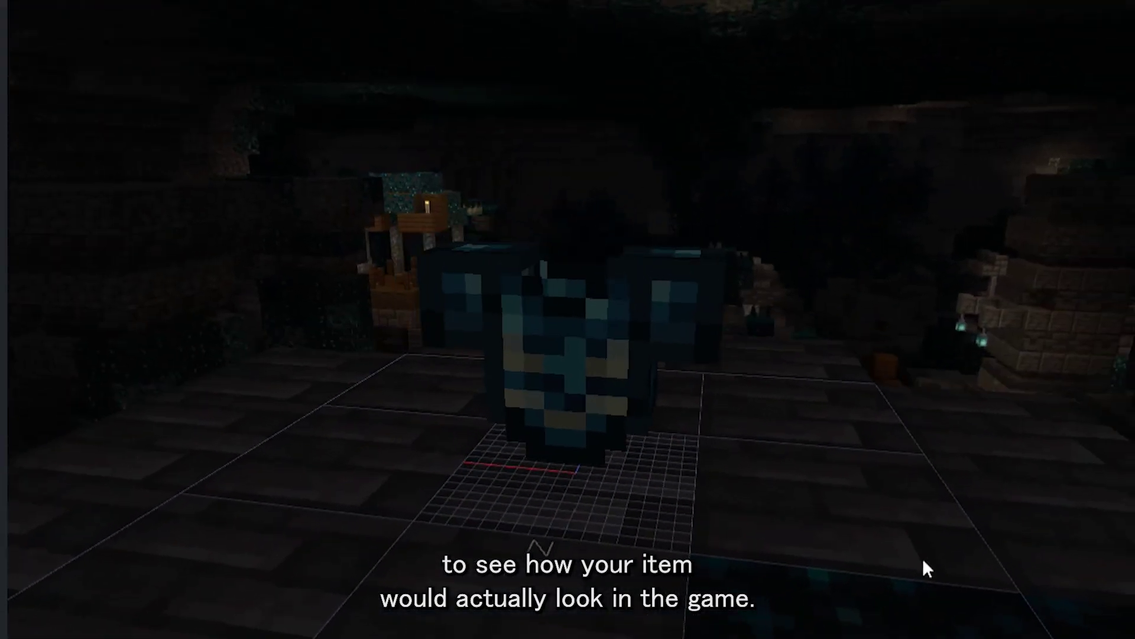
drag(923, 558, 839, 531)
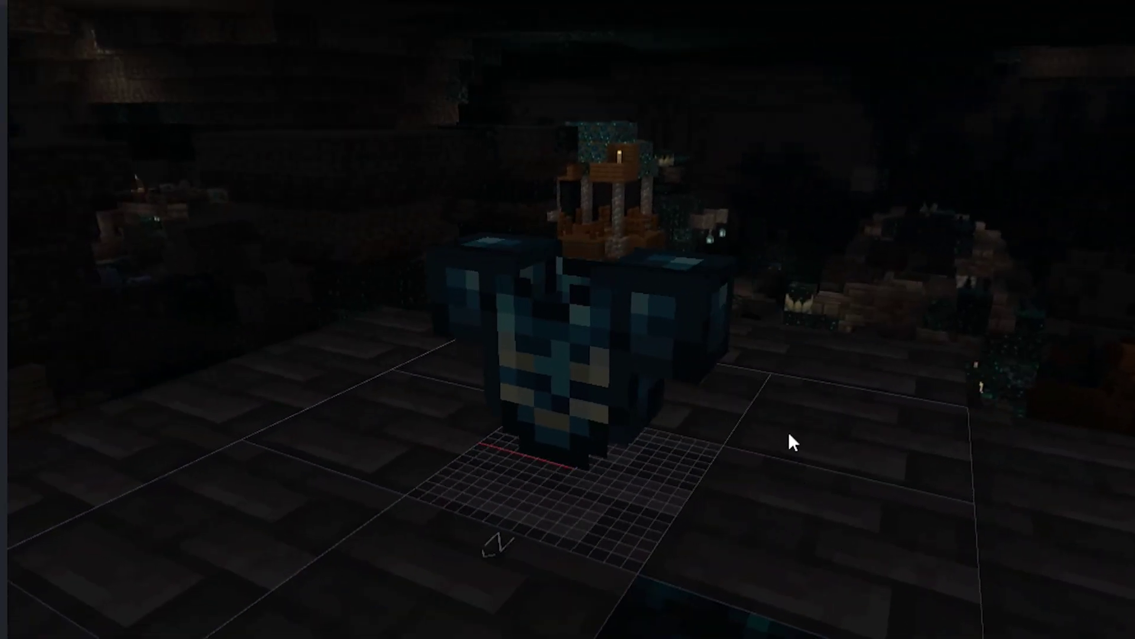
scroll(782, 401, up, 4)
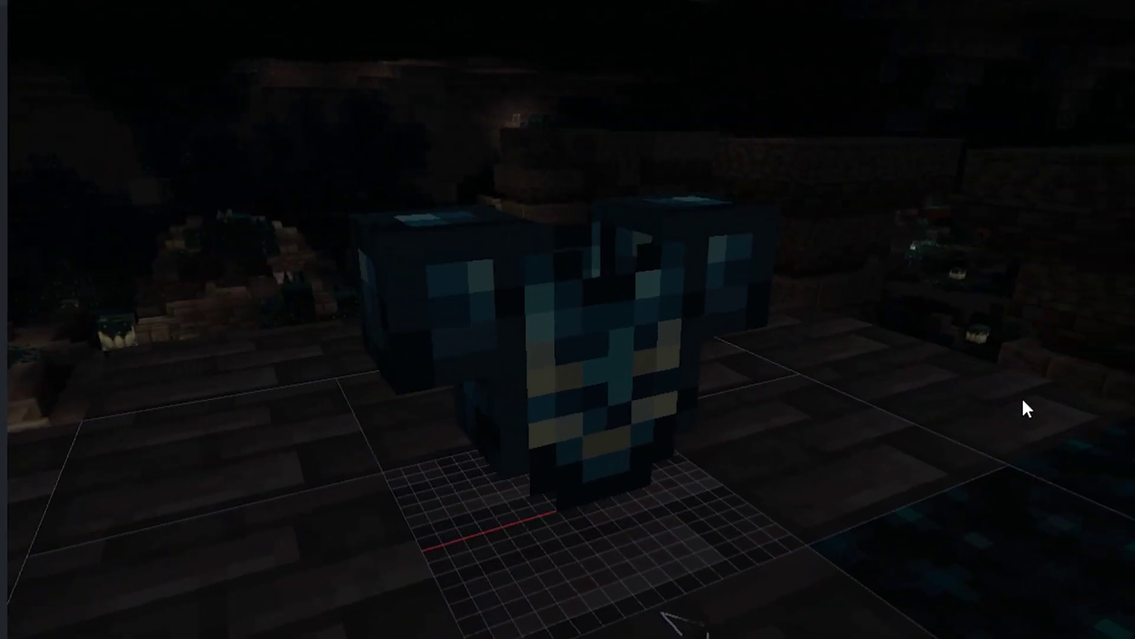